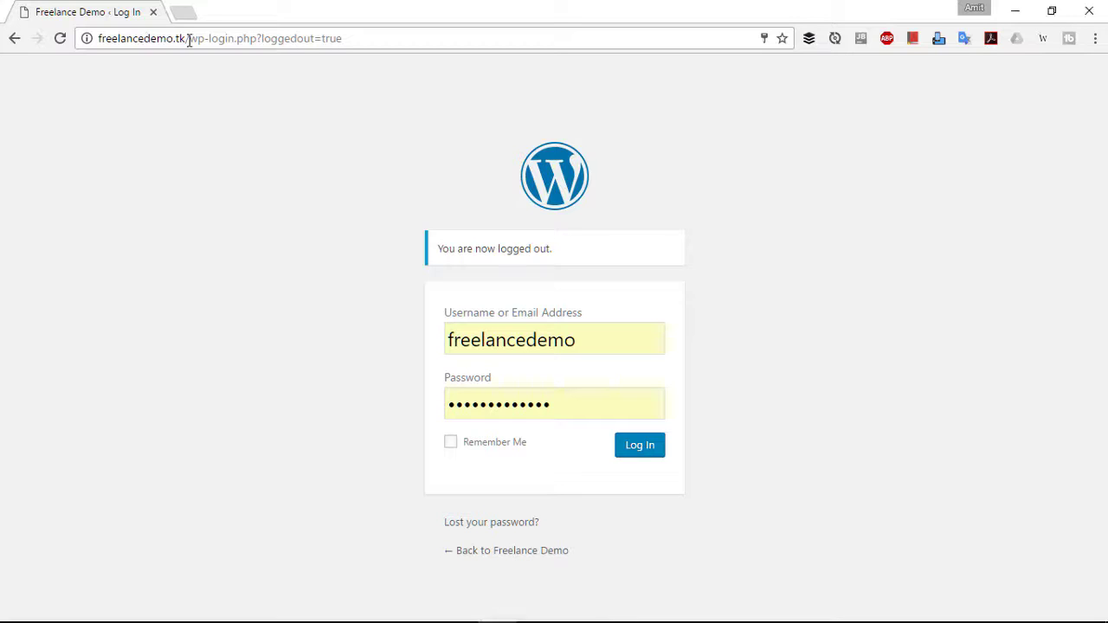
- Log in to the Freelance Demo admin with the prefilled username and saved password
left_click_drag(189, 38, 86, 38)
left_click(309, 141)
left_click_drag(452, 339, 615, 337)
left_click(615, 337)
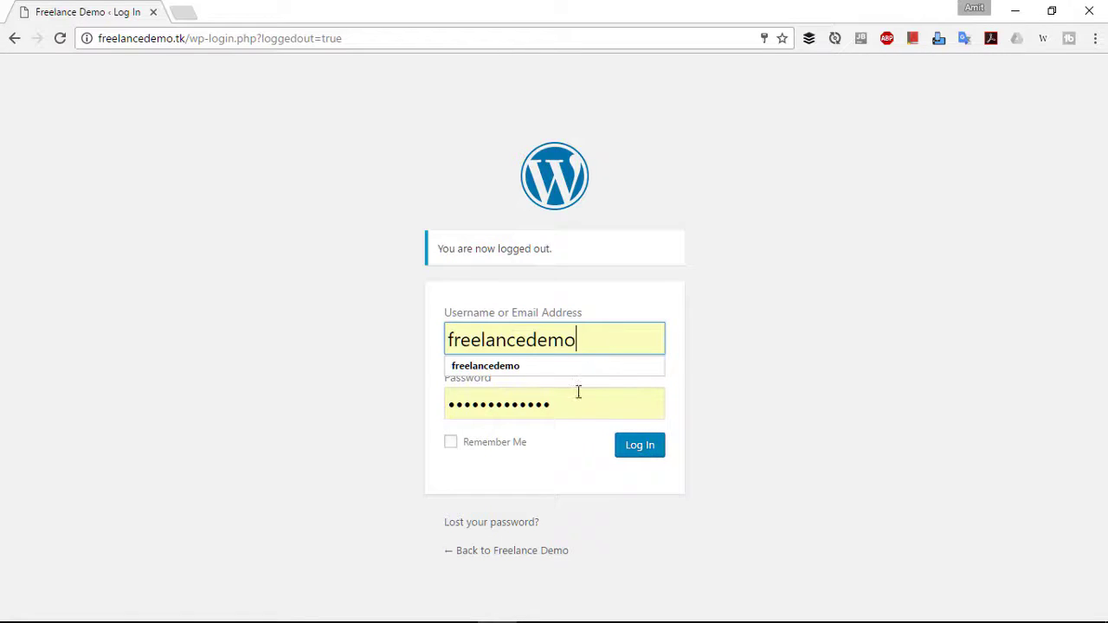
left_click(561, 408)
left_click(741, 478)
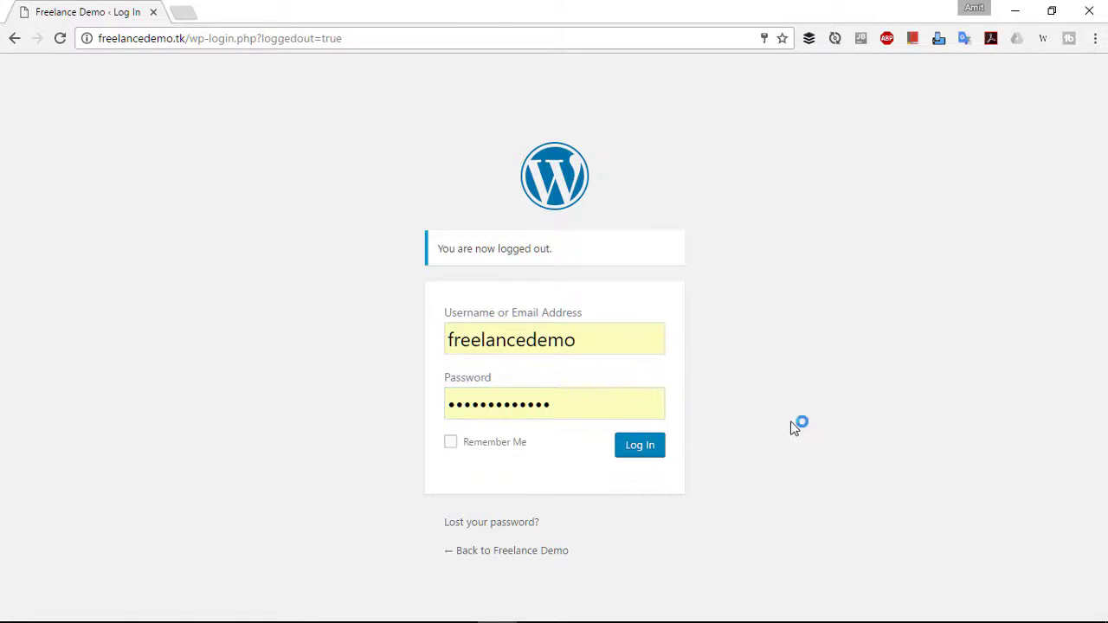
left_click(660, 454)
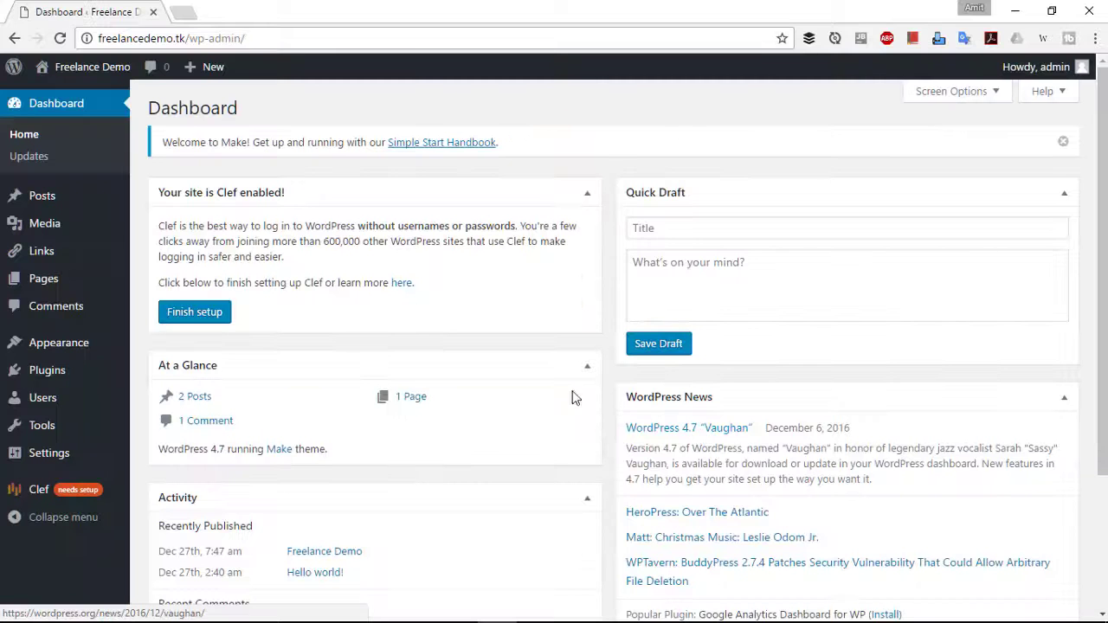
- Preview the public Freelance Demo site from the admin bar's Visit Site link
scroll(501, 296, "down", 3)
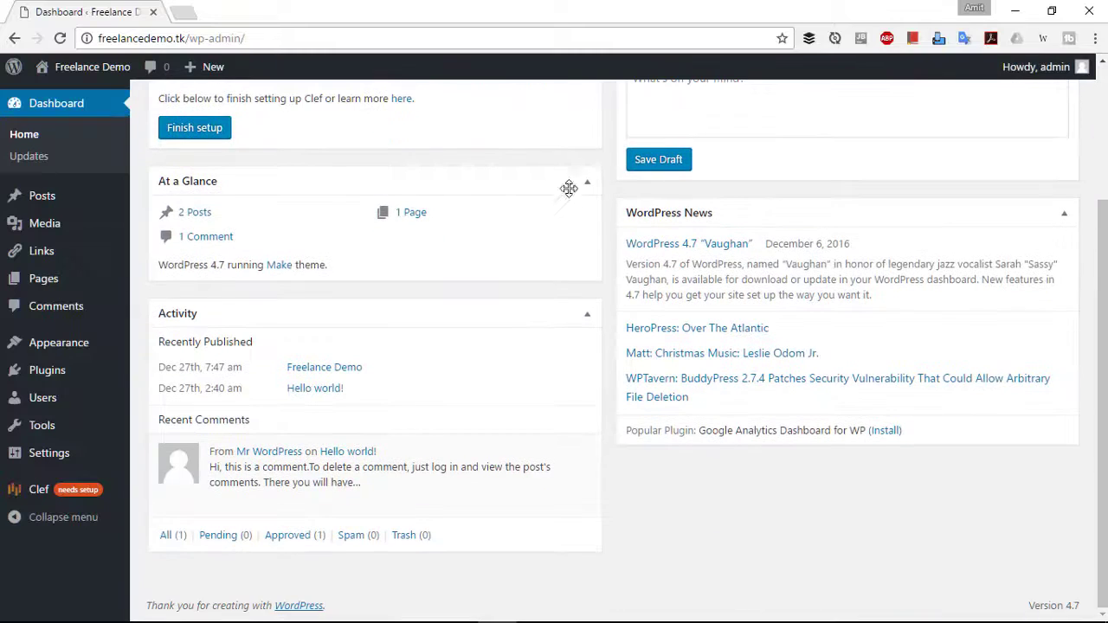
mouse_move(95, 68)
left_click(84, 98)
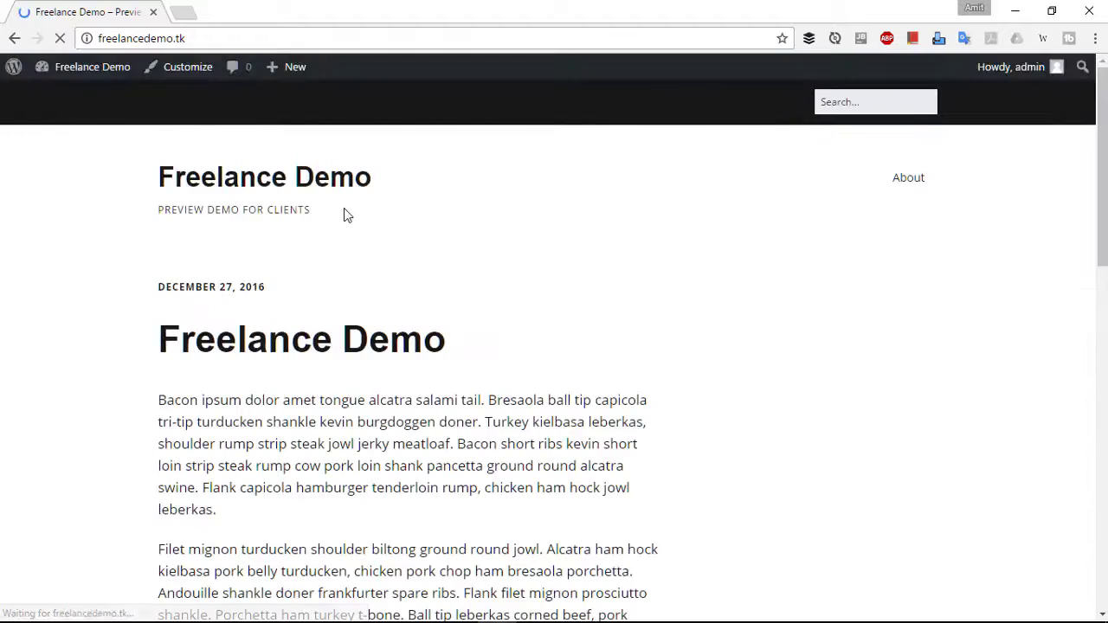
scroll(742, 239, "down", 10)
scroll(714, 311, "up", 10)
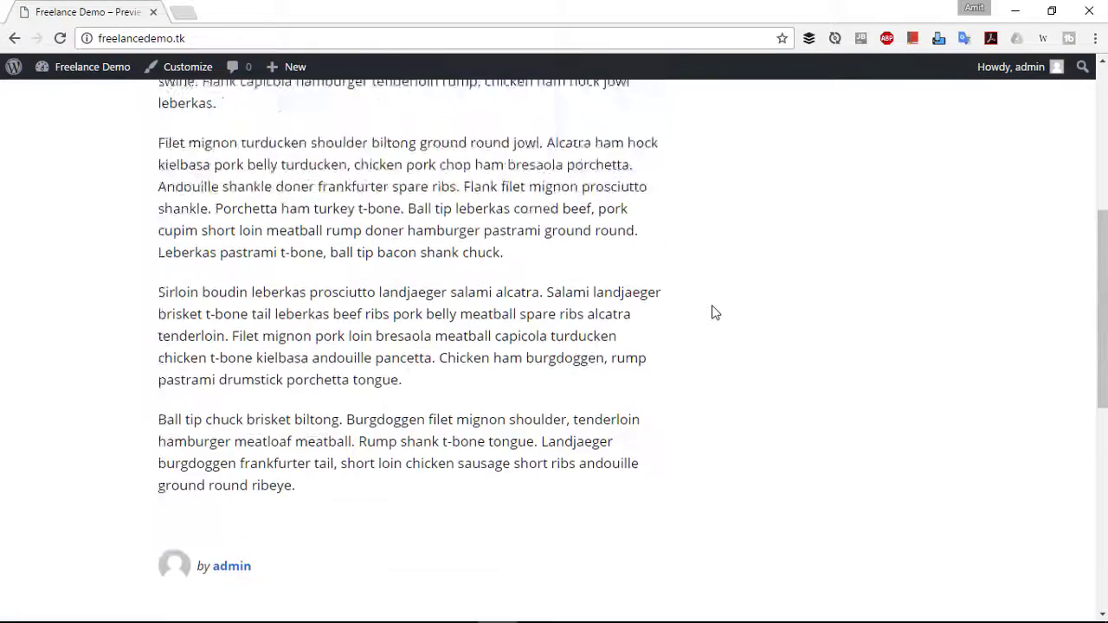
- Return to the admin Dashboard and bring up the Plugins menu
left_click(13, 39)
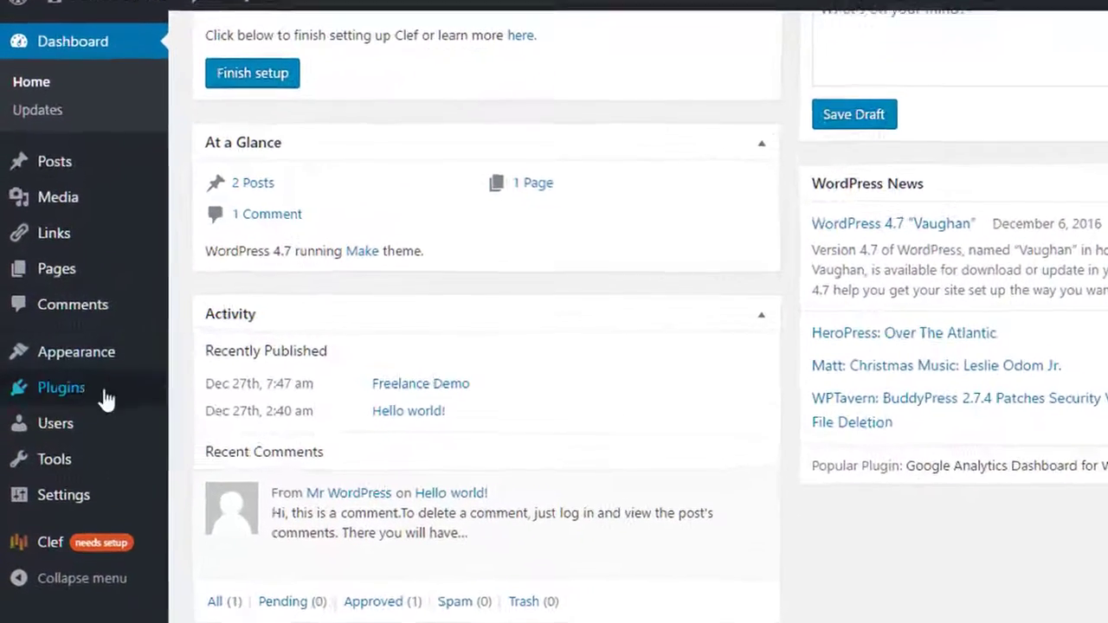
mouse_move(73, 379)
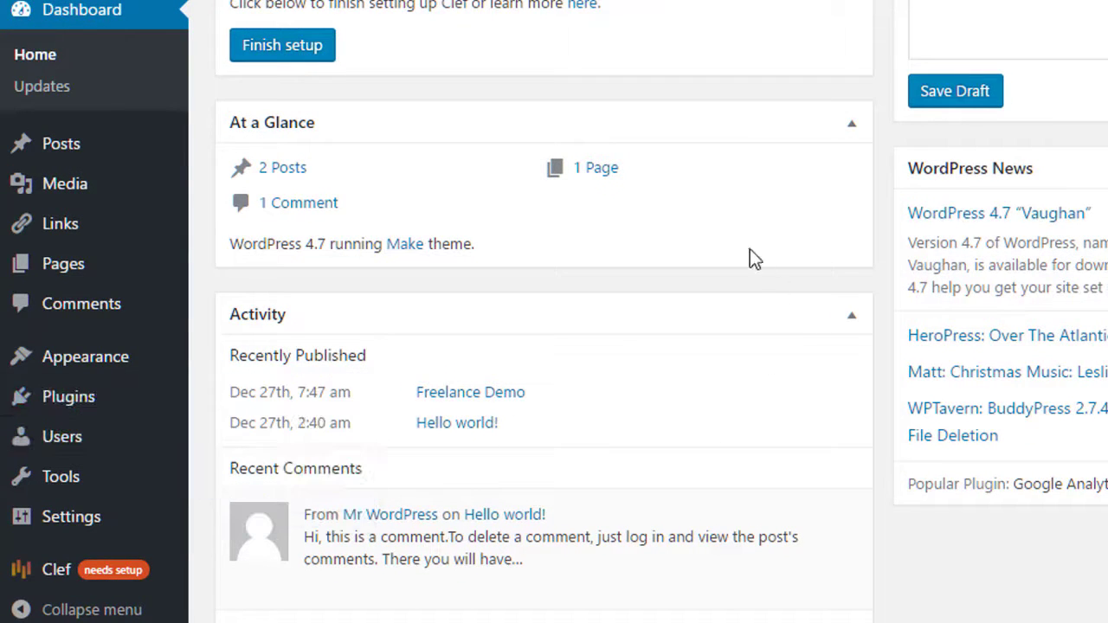
mouse_move(148, 404)
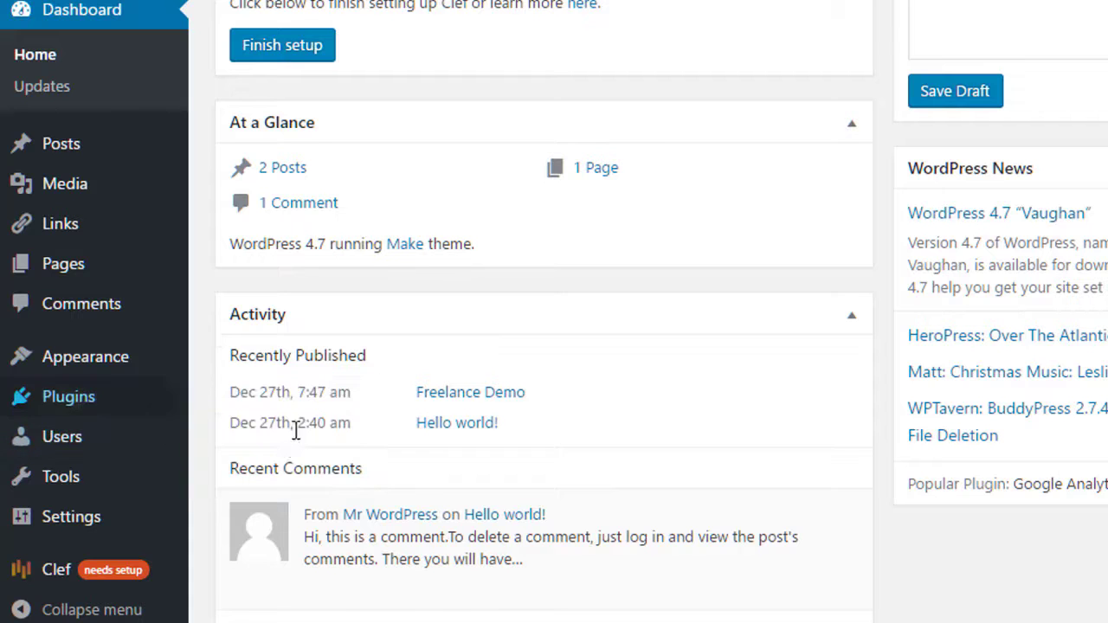
- Go to Plugins > Add New and search for '2 factor authentication'
mouse_move(187, 409)
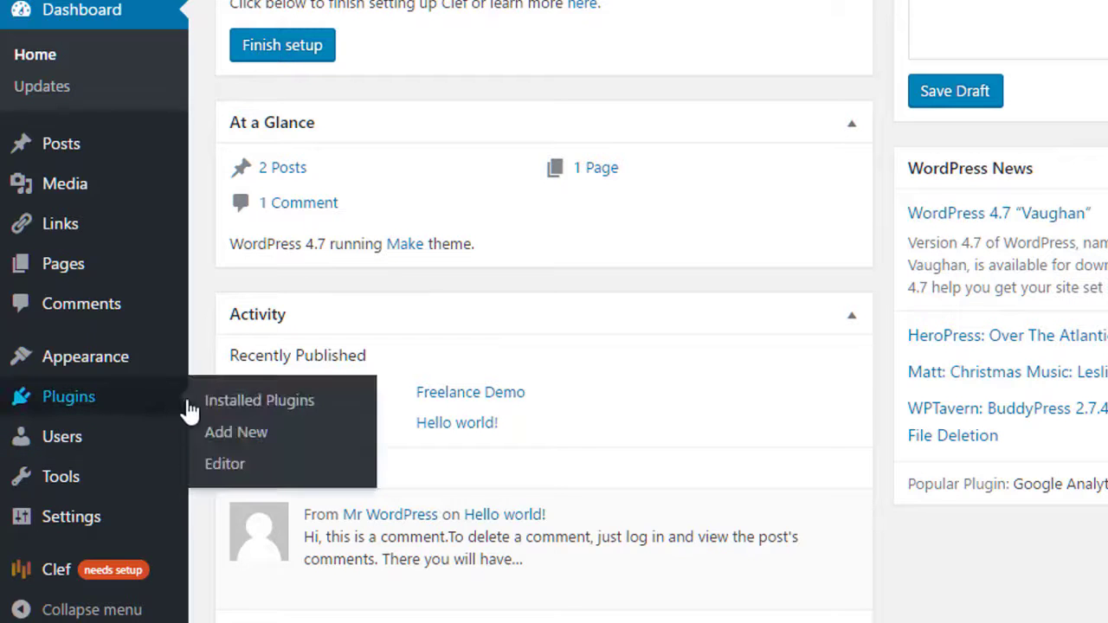
left_click(246, 432)
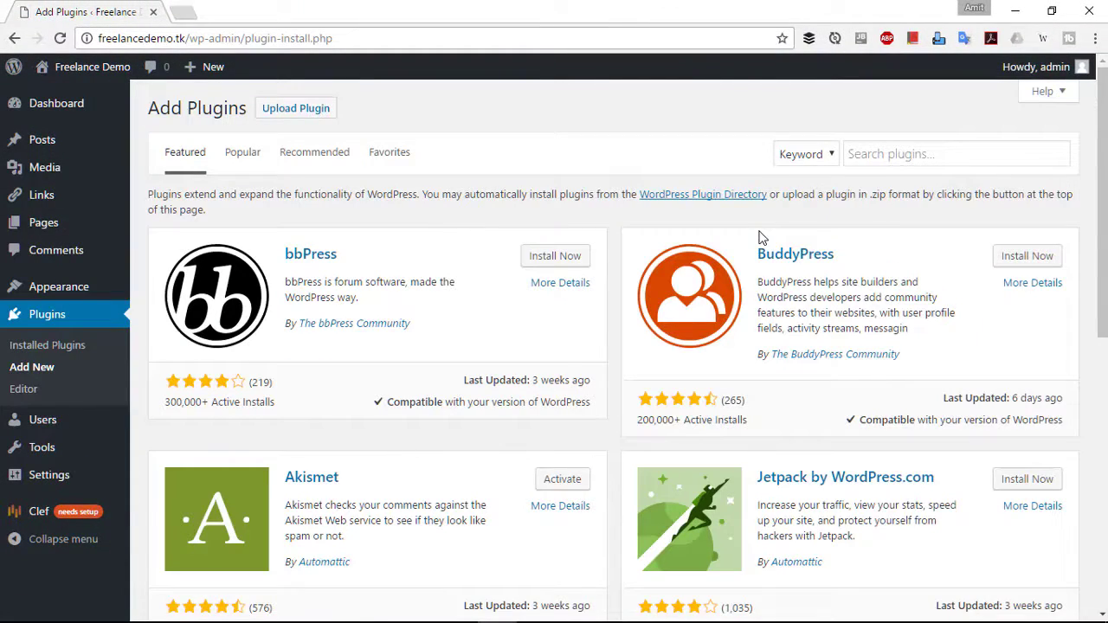
scroll(846, 312, "down", 1)
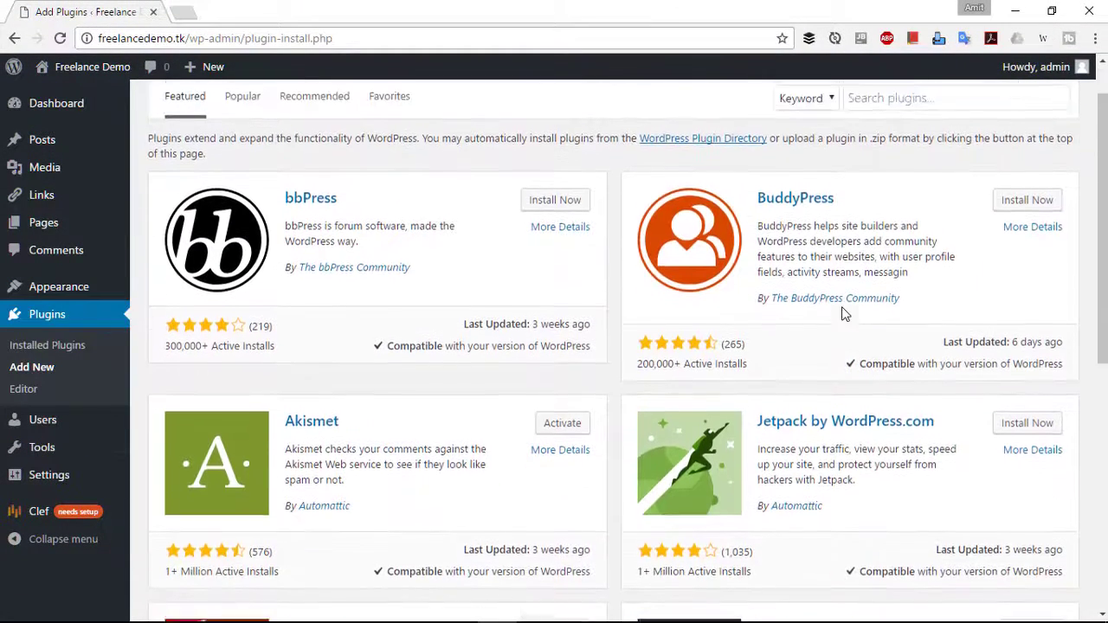
scroll(847, 192, "up", 1)
scroll(847, 197, "down", 4)
scroll(841, 199, "up", 4)
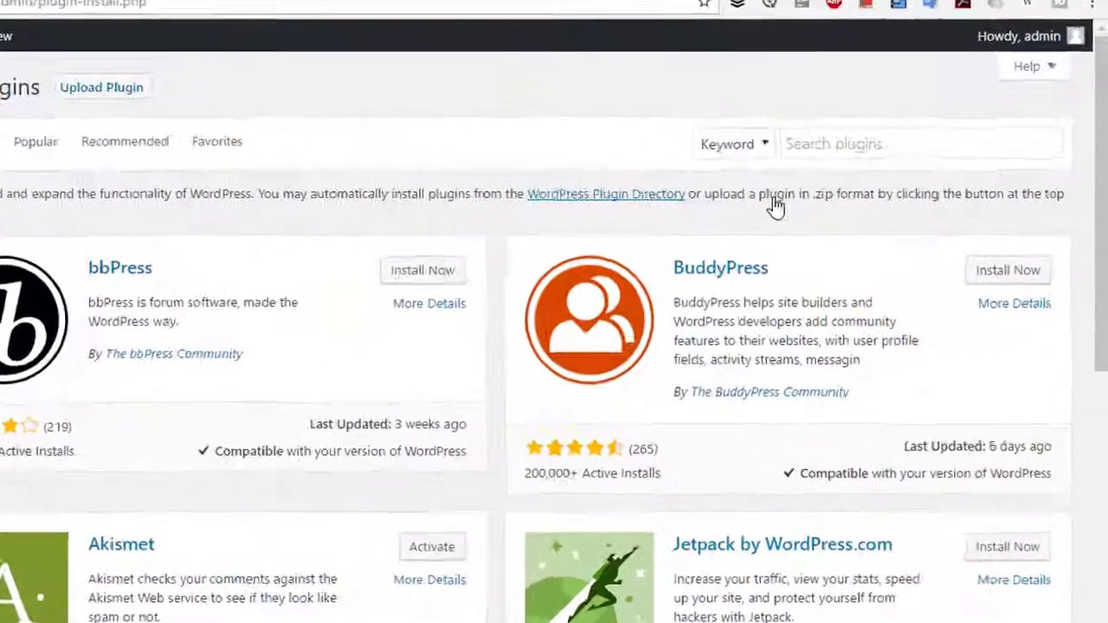
type("2 factor ")
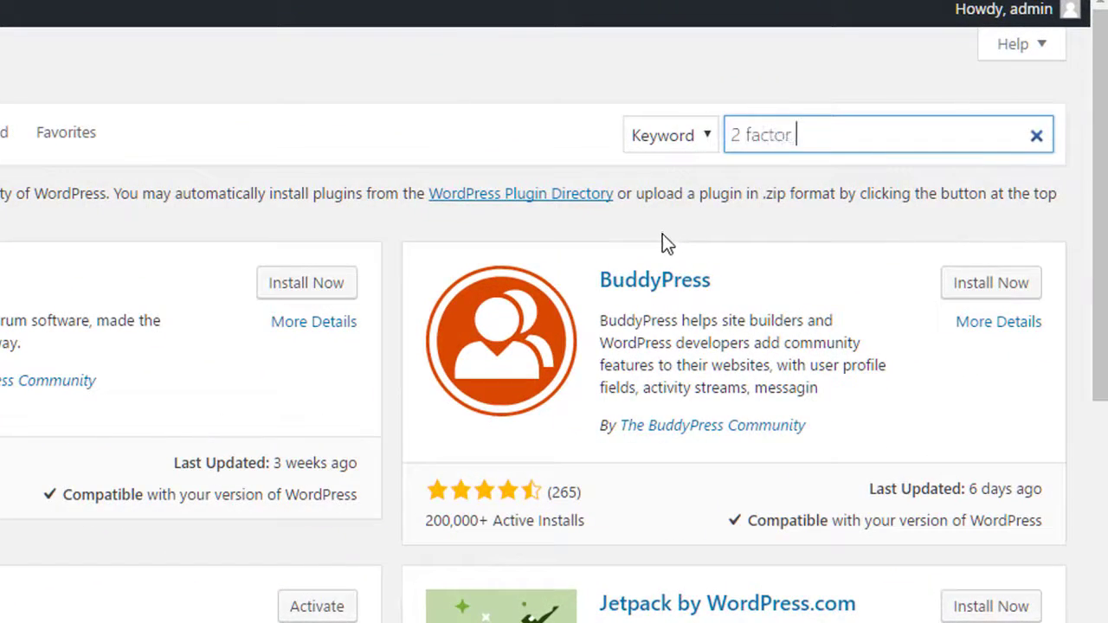
type("authentica")
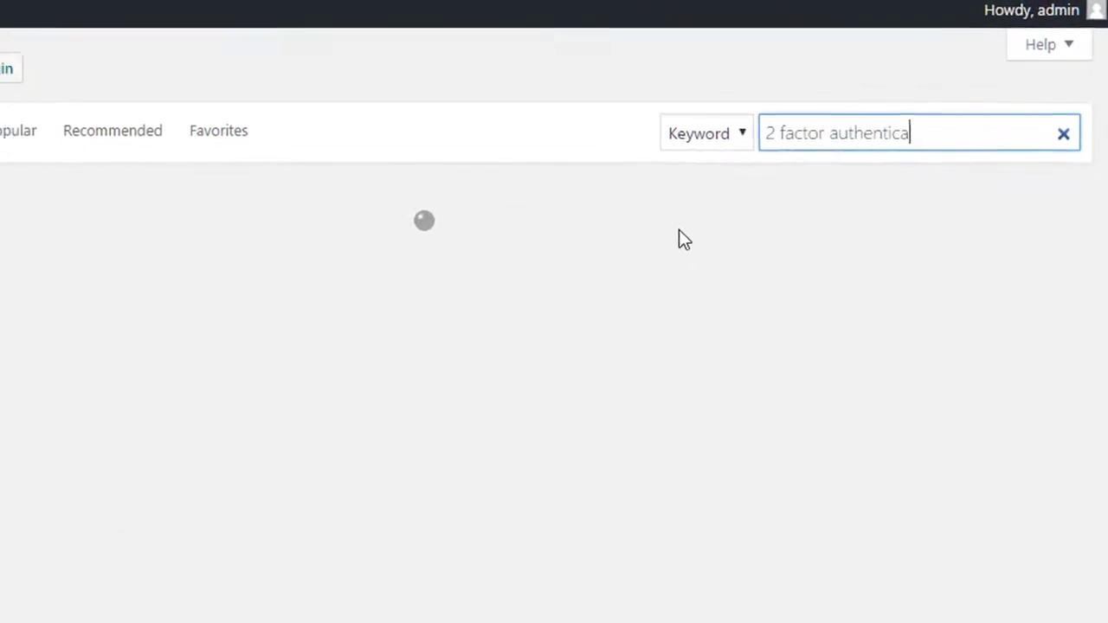
type("tion")
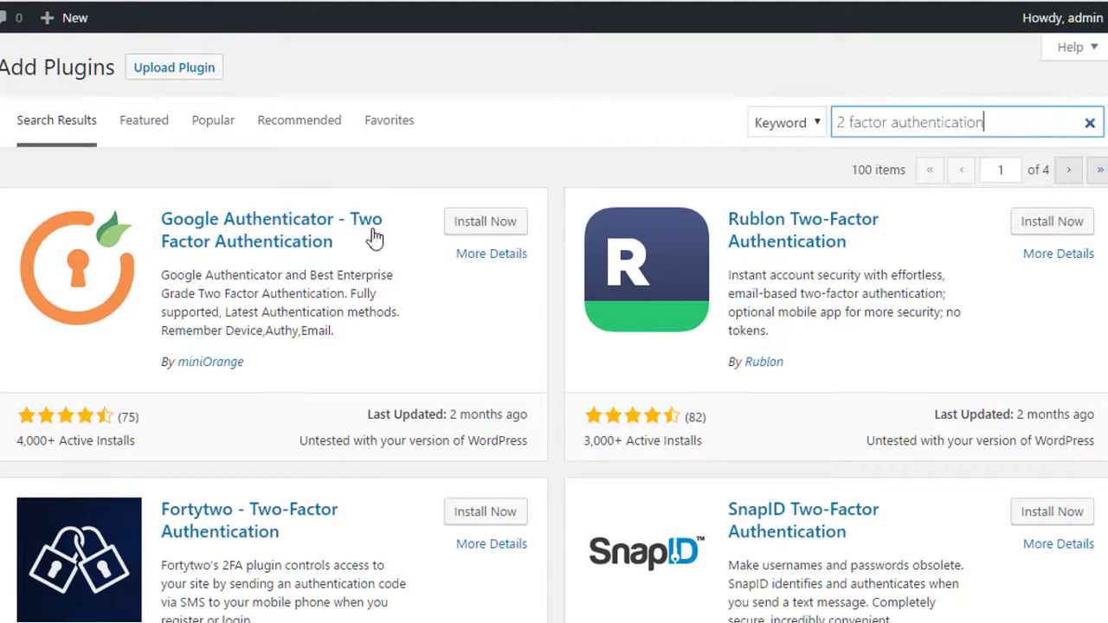
- Install and activate miniOrange 2 Factor Authentication, then open its miniOrange 2-Factor settings
left_click(488, 227)
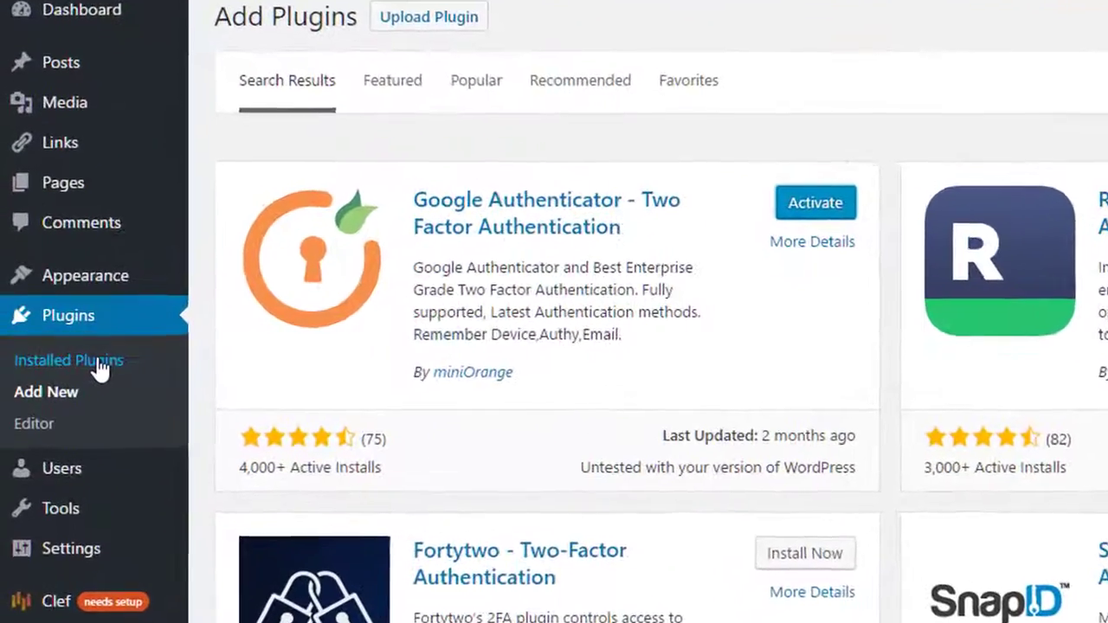
left_click(97, 364)
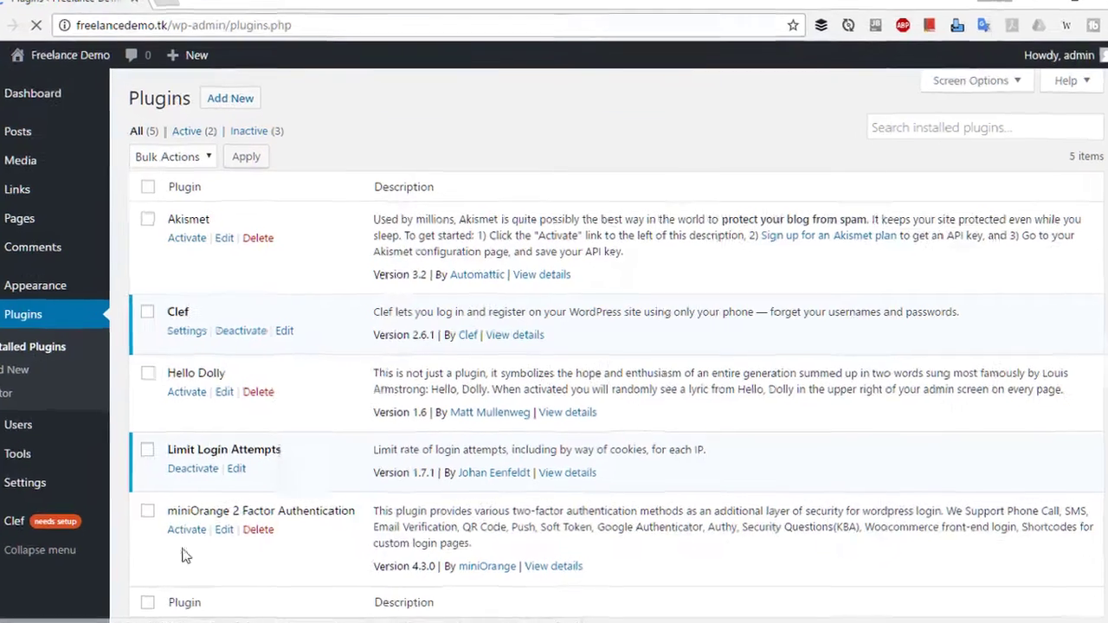
left_click(187, 531)
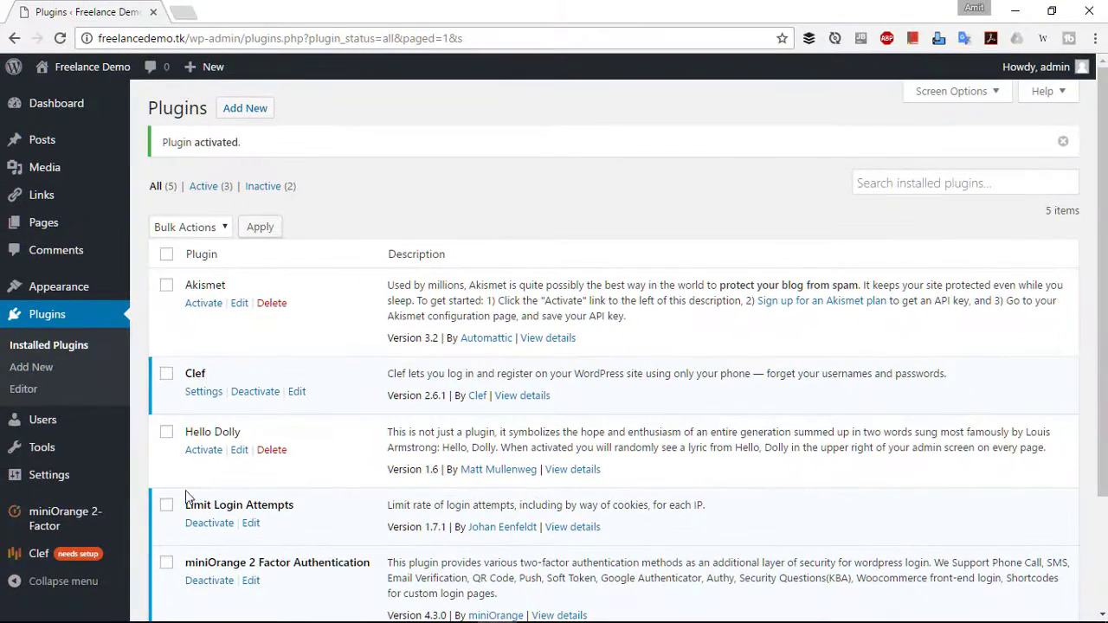
left_click(66, 521)
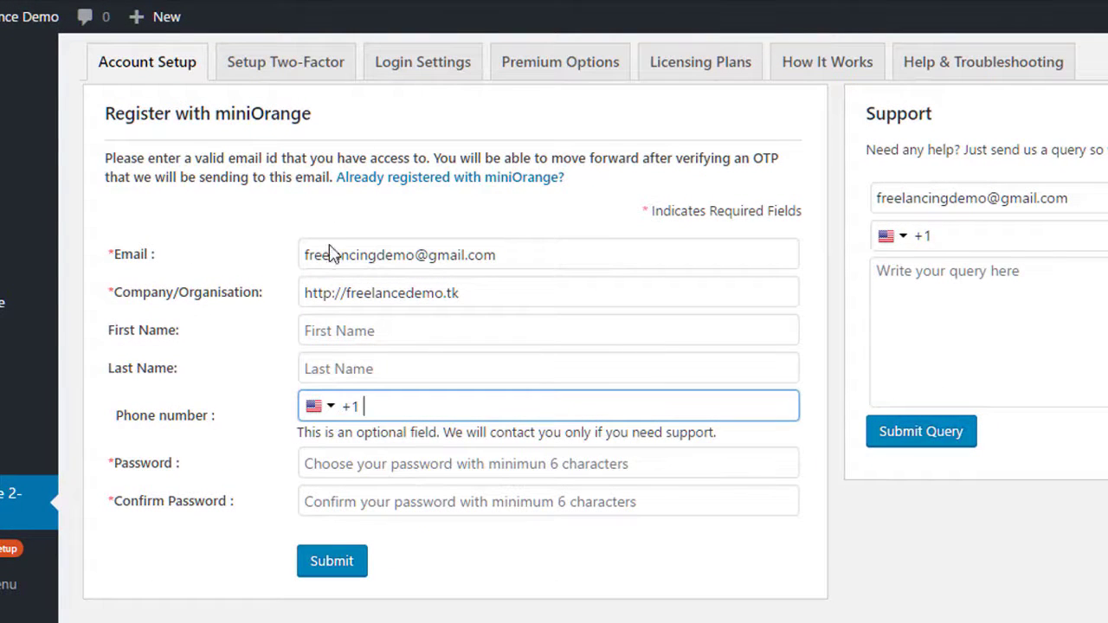
- Enter the account holder's first and last name on the miniOrange registration form
left_click_drag(518, 249, 220, 236)
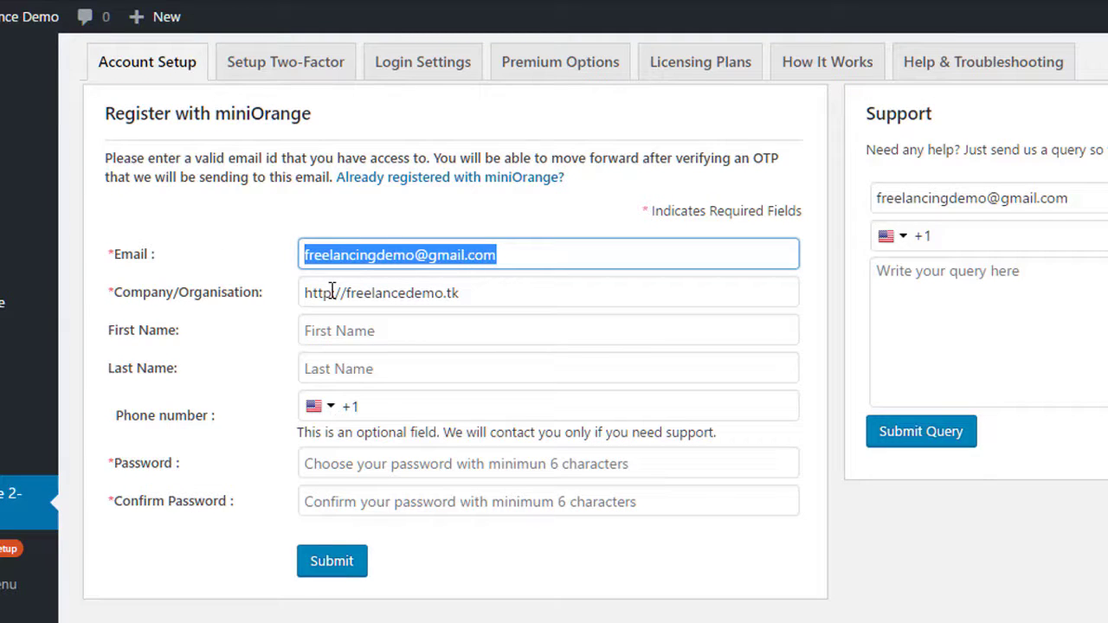
left_click(356, 337)
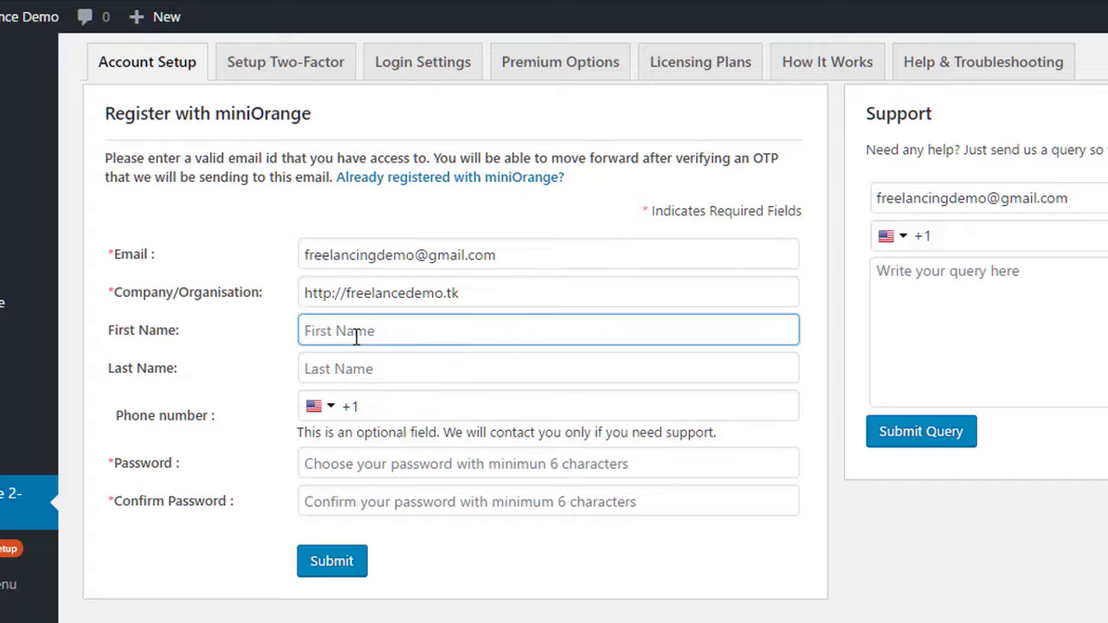
key("Tab")
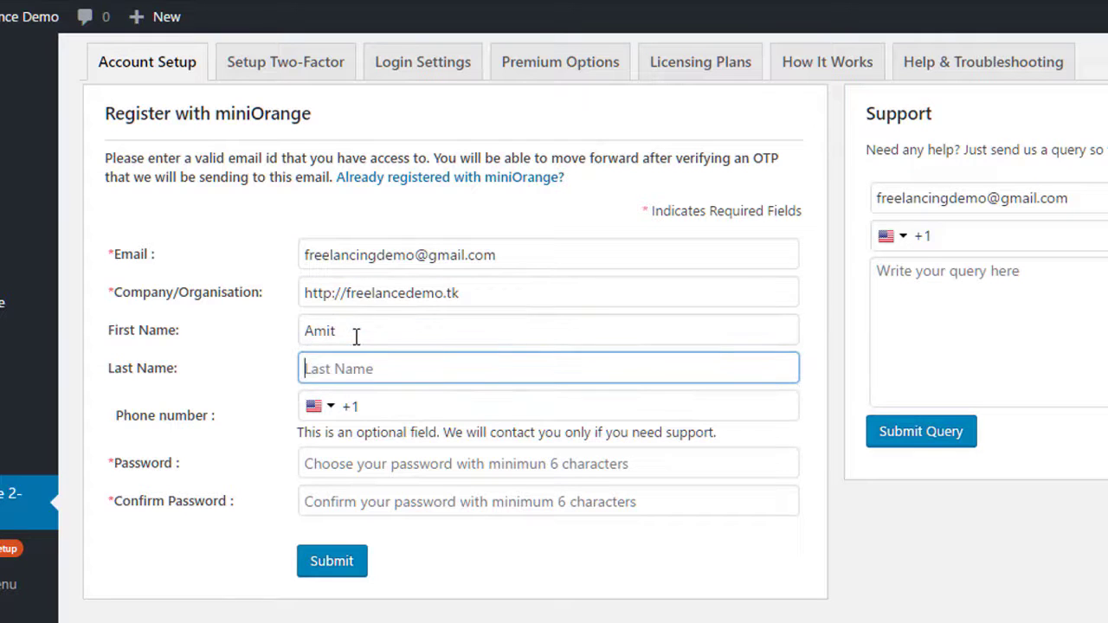
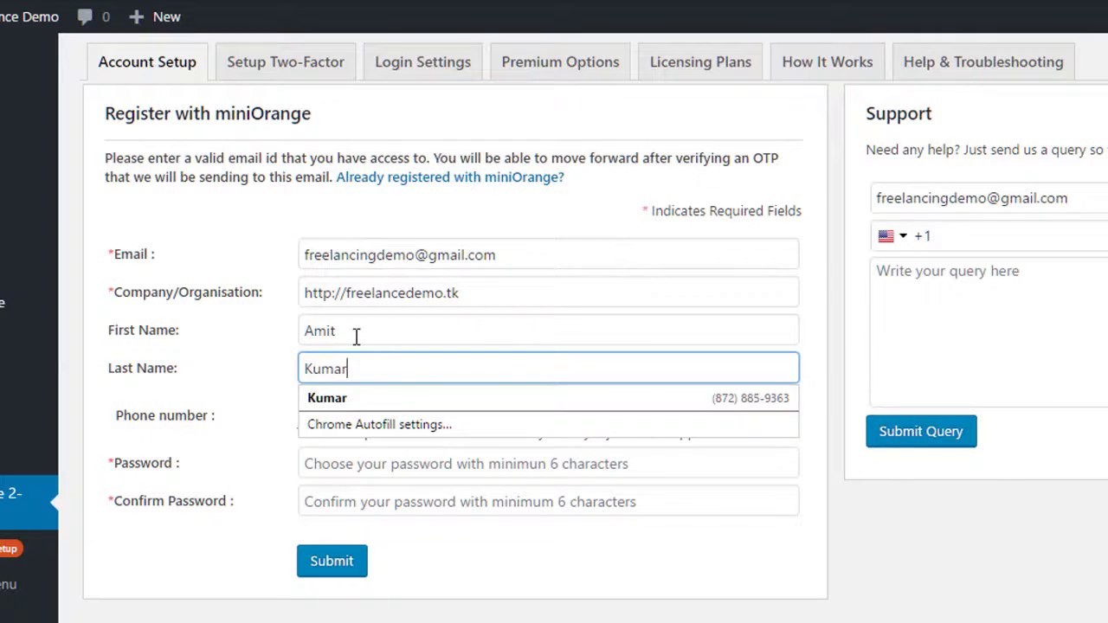
key("Tab")
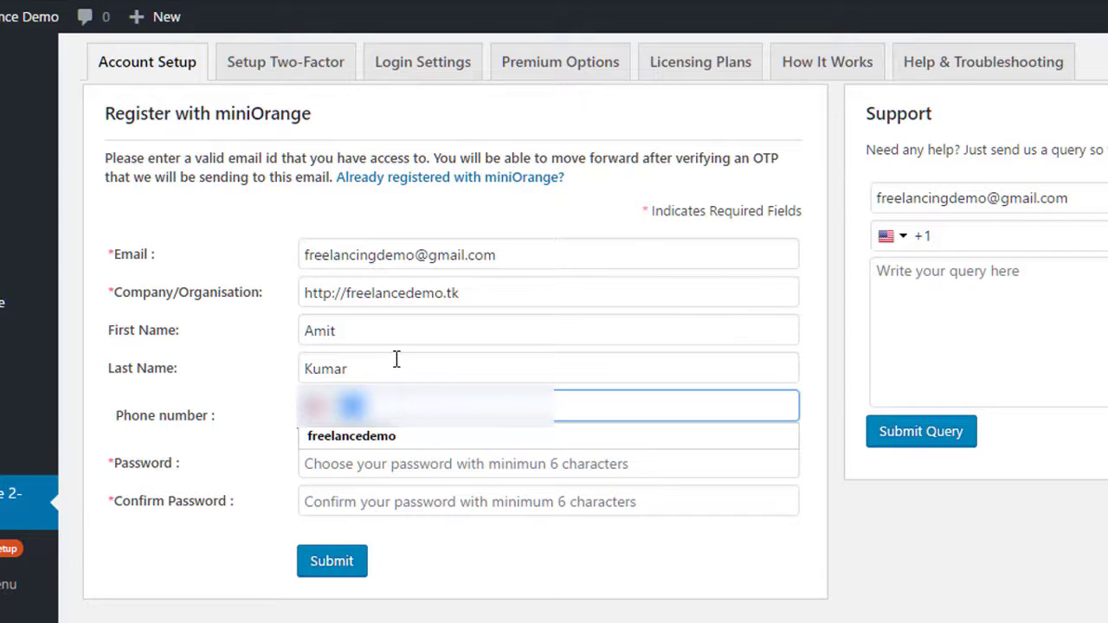
- Enter the account password and repeat it in Confirm Password
key("Tab")
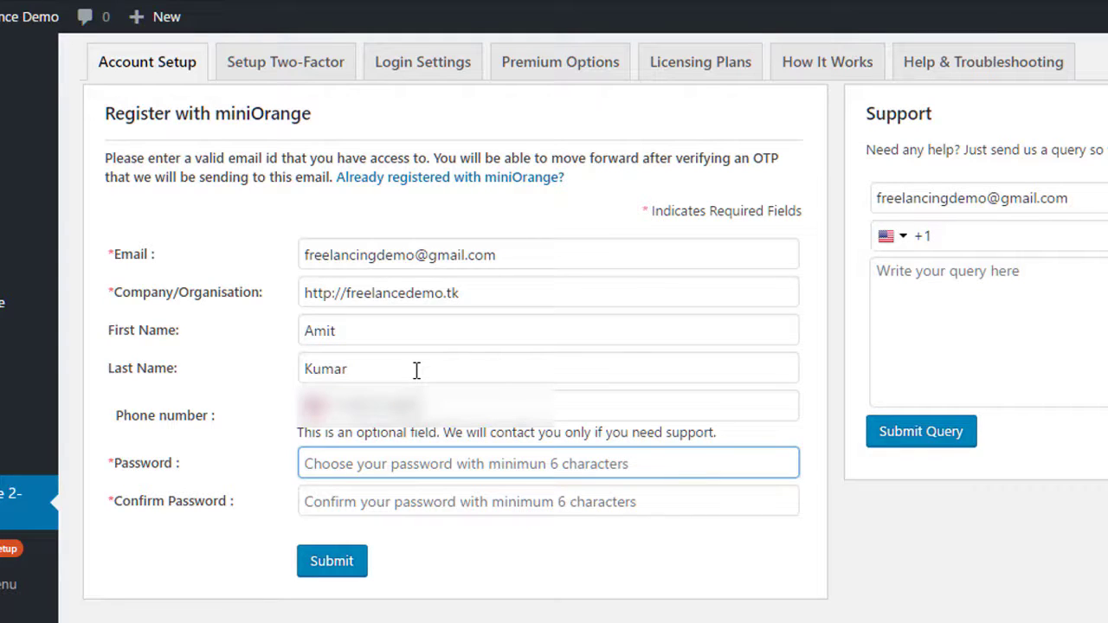
type("•••••••••")
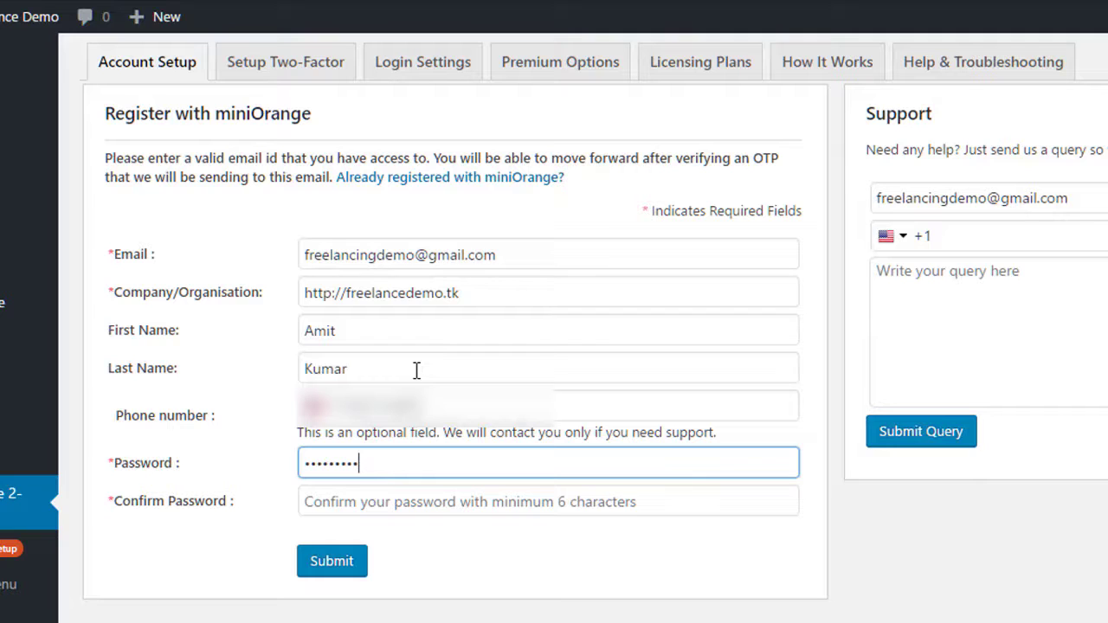
key("Tab")
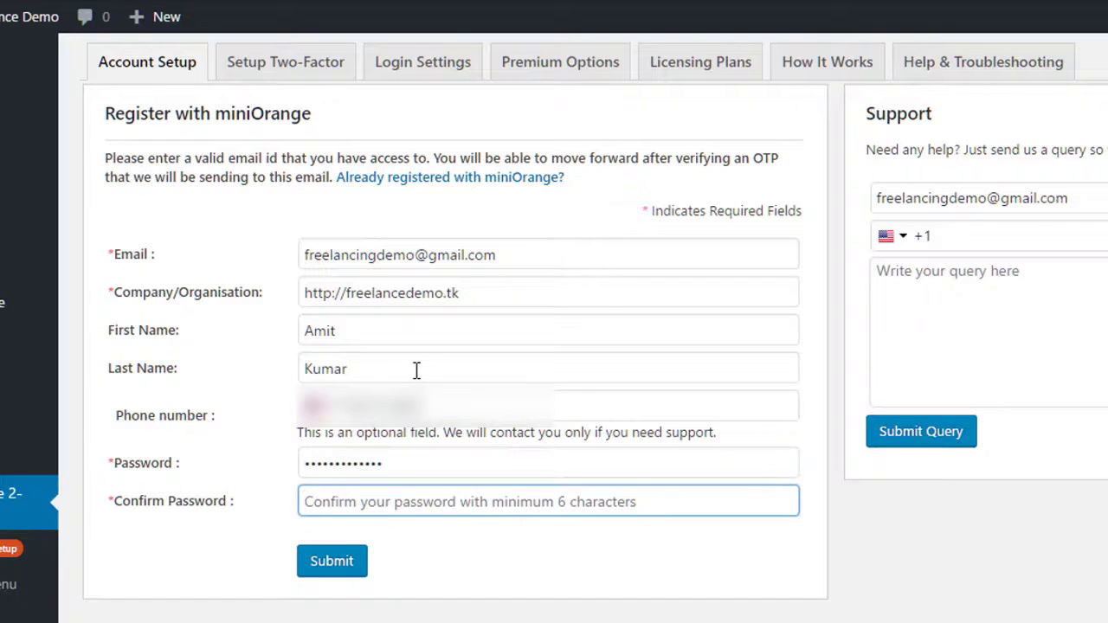
type("•••••••••")
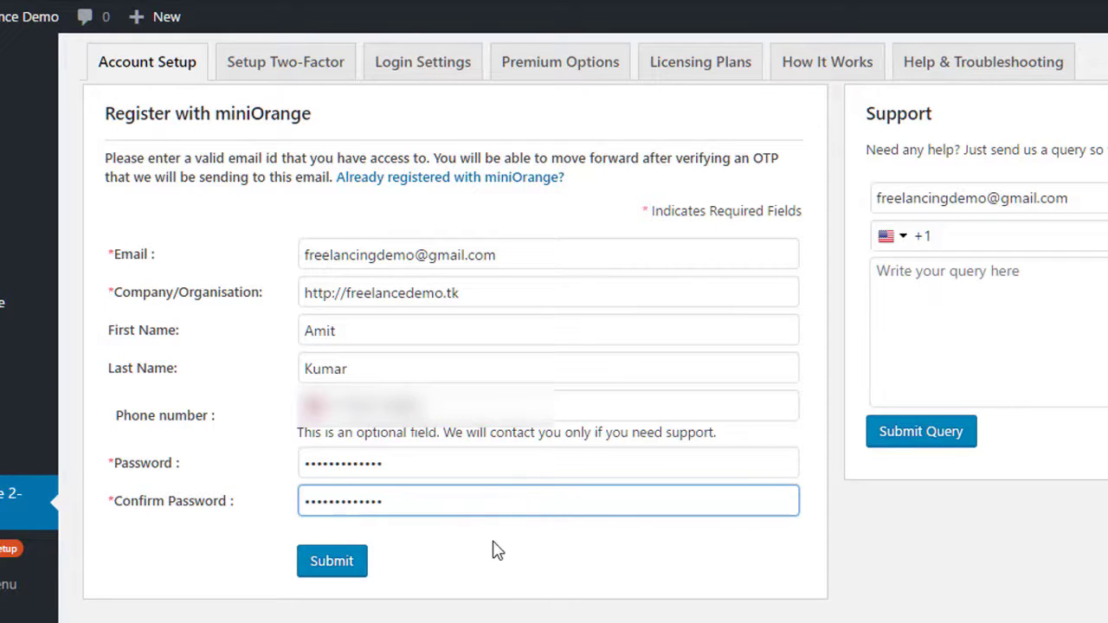
- Submit the miniOrange registration and let Chrome save the site password
left_click(341, 569)
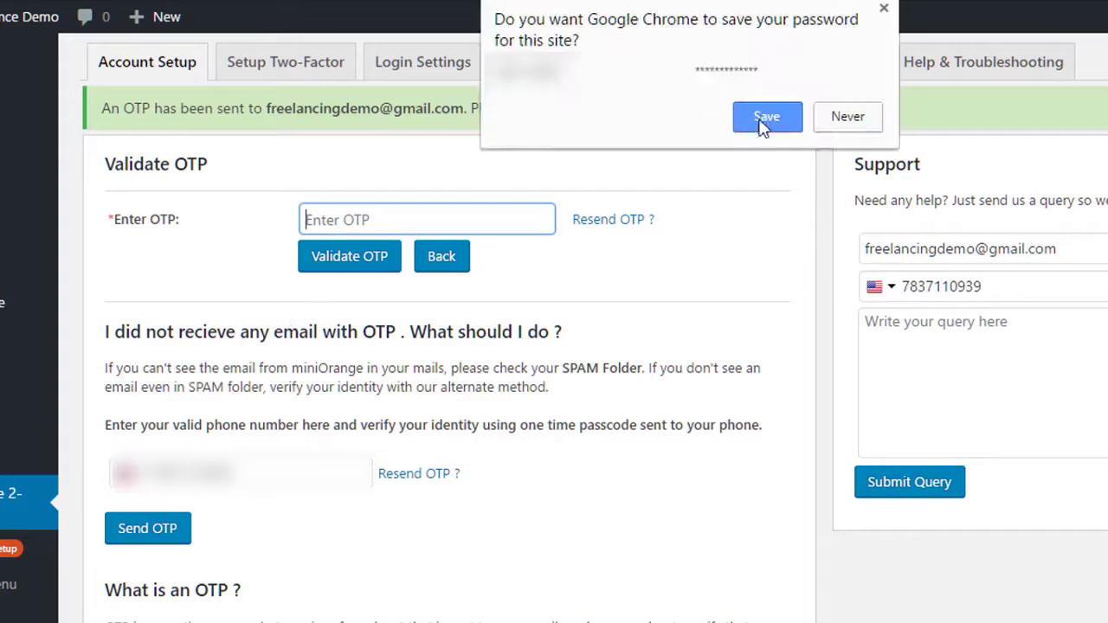
left_click(766, 121)
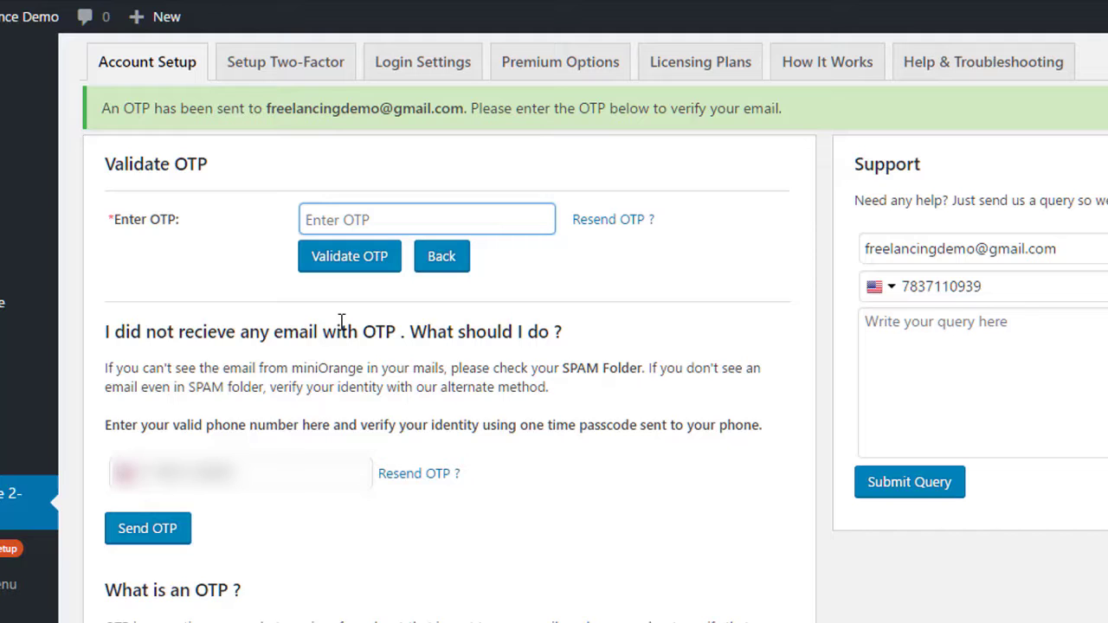
left_click_drag(264, 109, 470, 115)
- Paste the emailed one-time code into Enter OTP and validate it
left_click(321, 222)
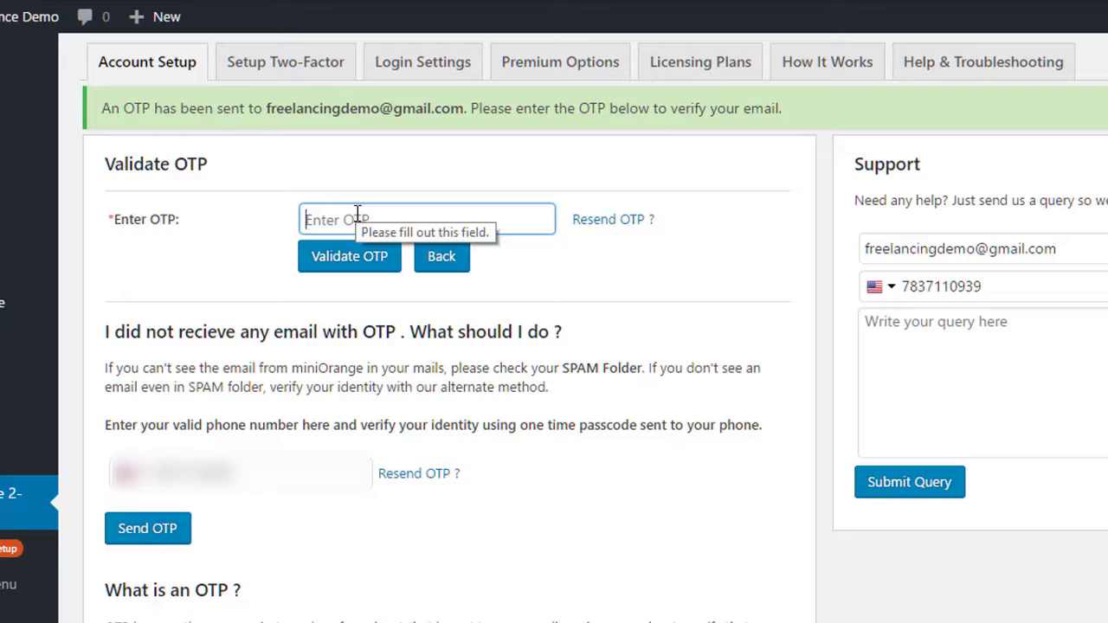
left_click(309, 201)
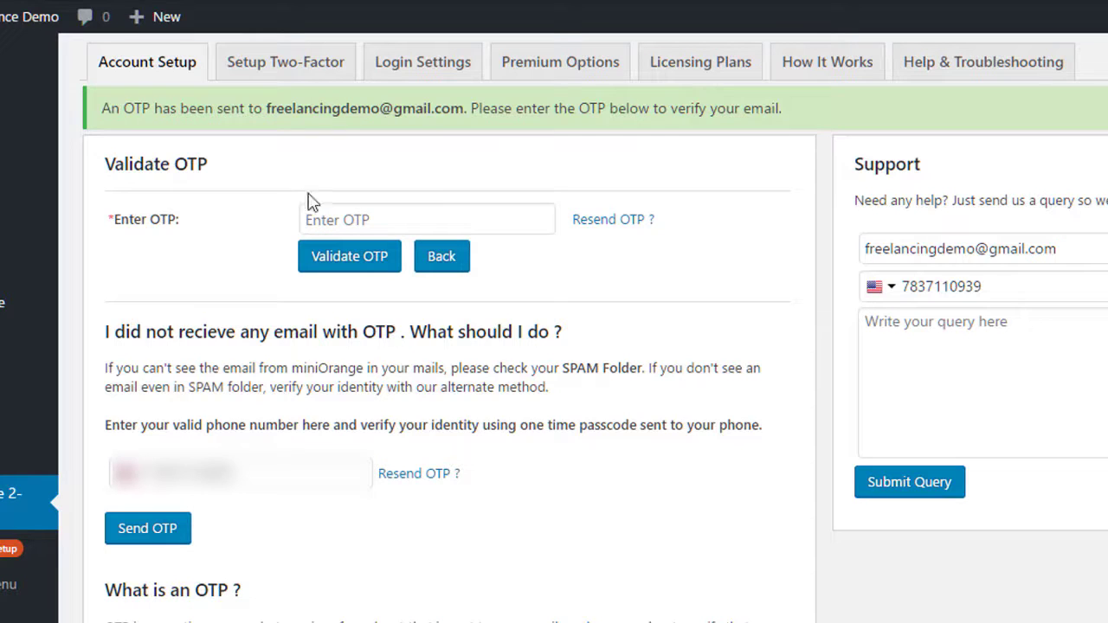
left_click(386, 217)
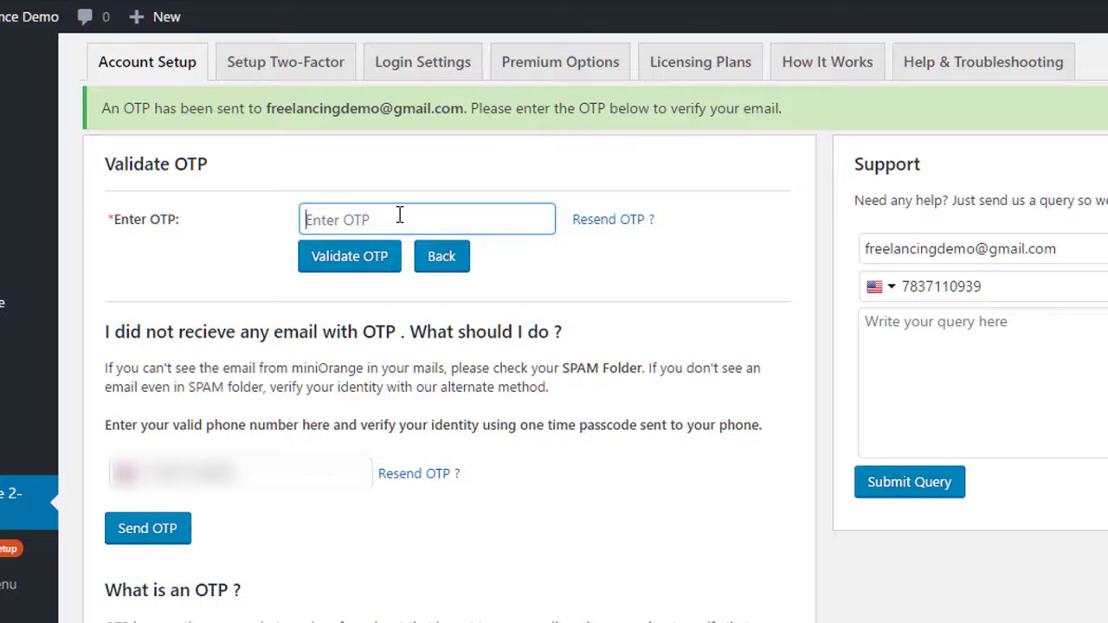
key("ctrl+v")
left_click_drag(381, 217, 305, 220)
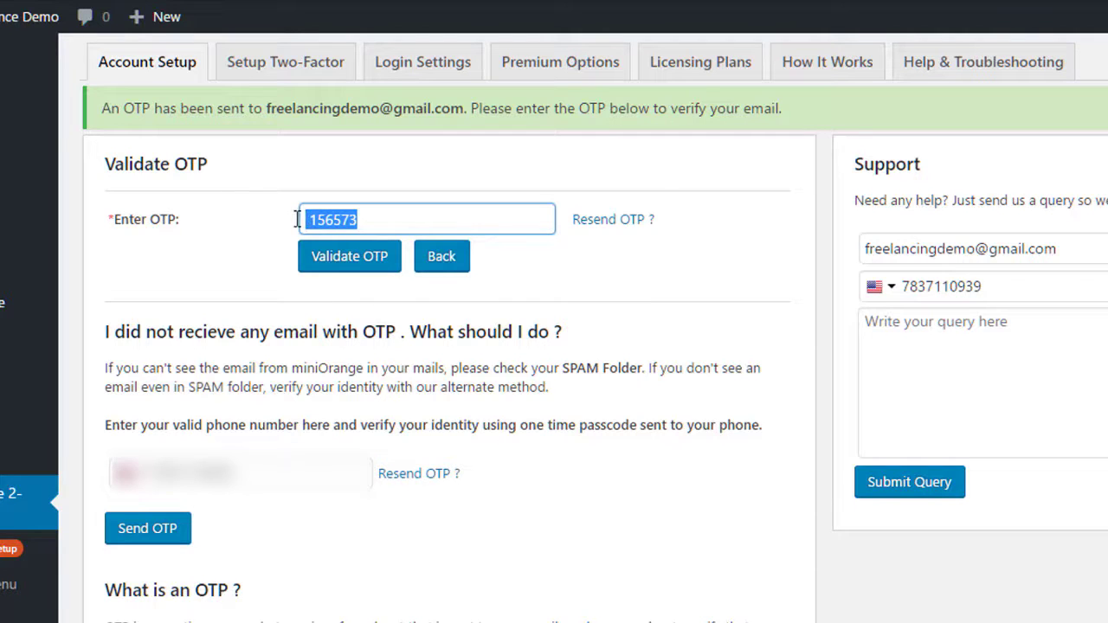
left_click(377, 260)
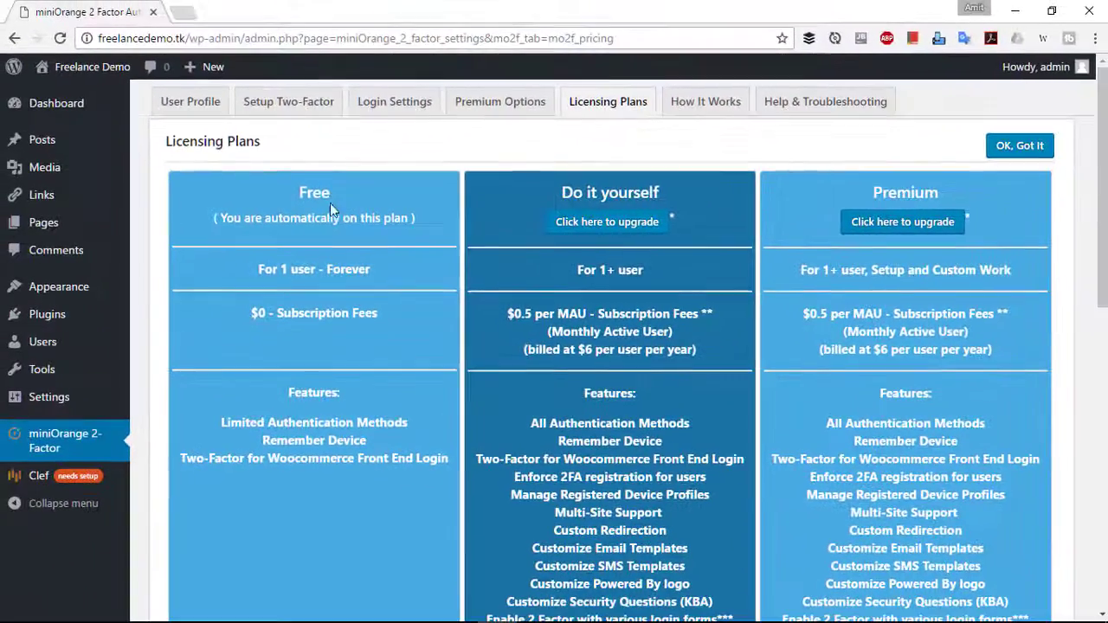
- Review the Licensing Plans, noting the Free plan for 1 user, forever
scroll(324, 251, "down", 3)
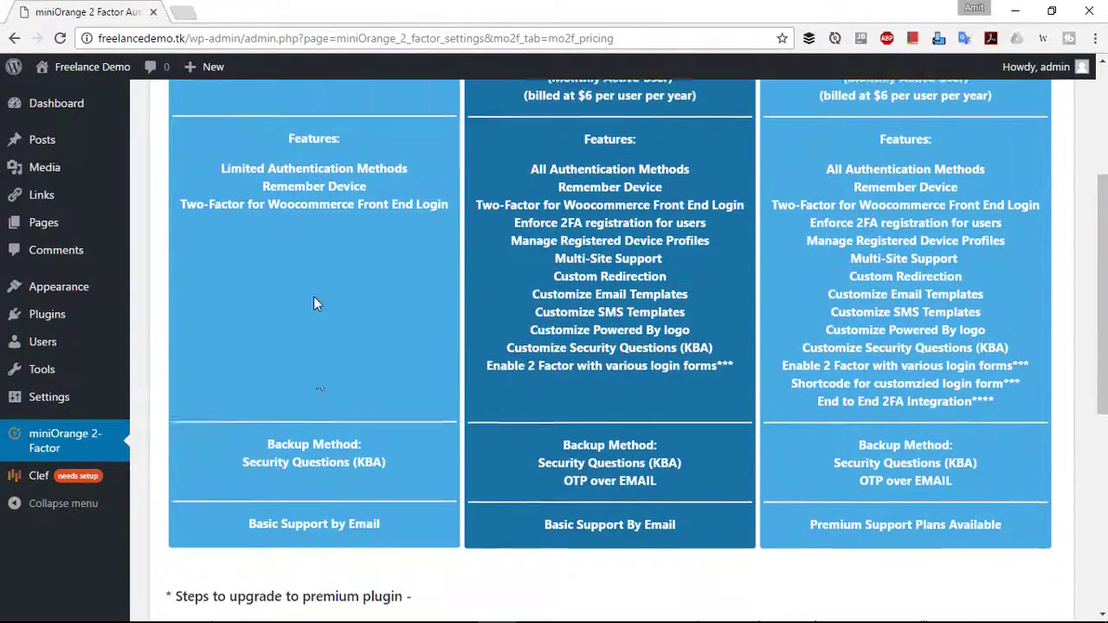
scroll(321, 308, "up", 3)
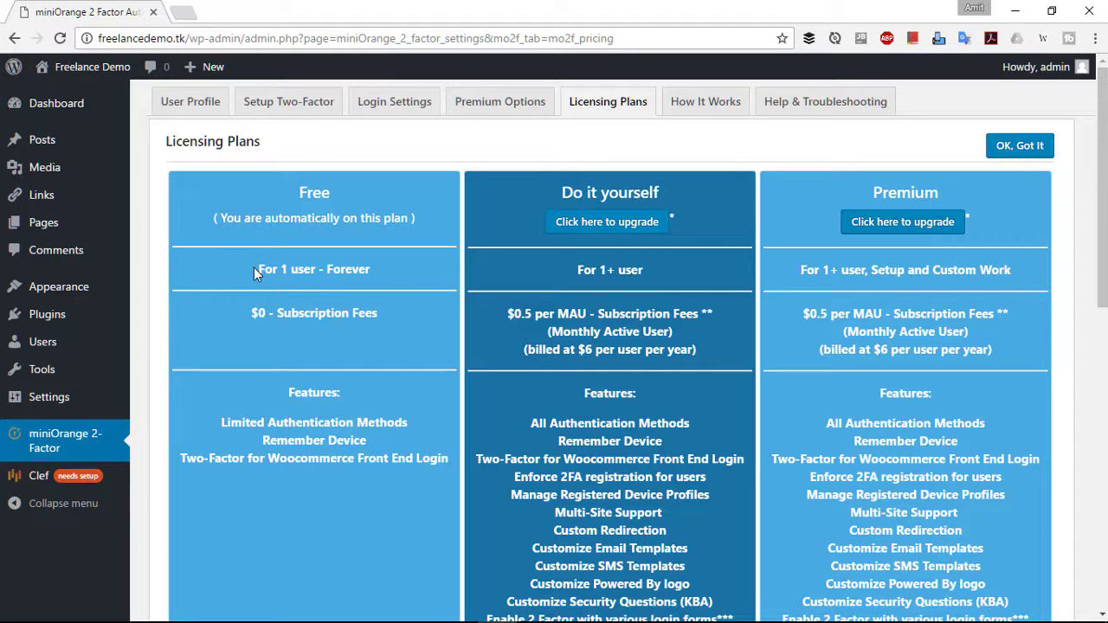
left_click_drag(256, 269, 385, 273)
scroll(346, 341, "down", 10)
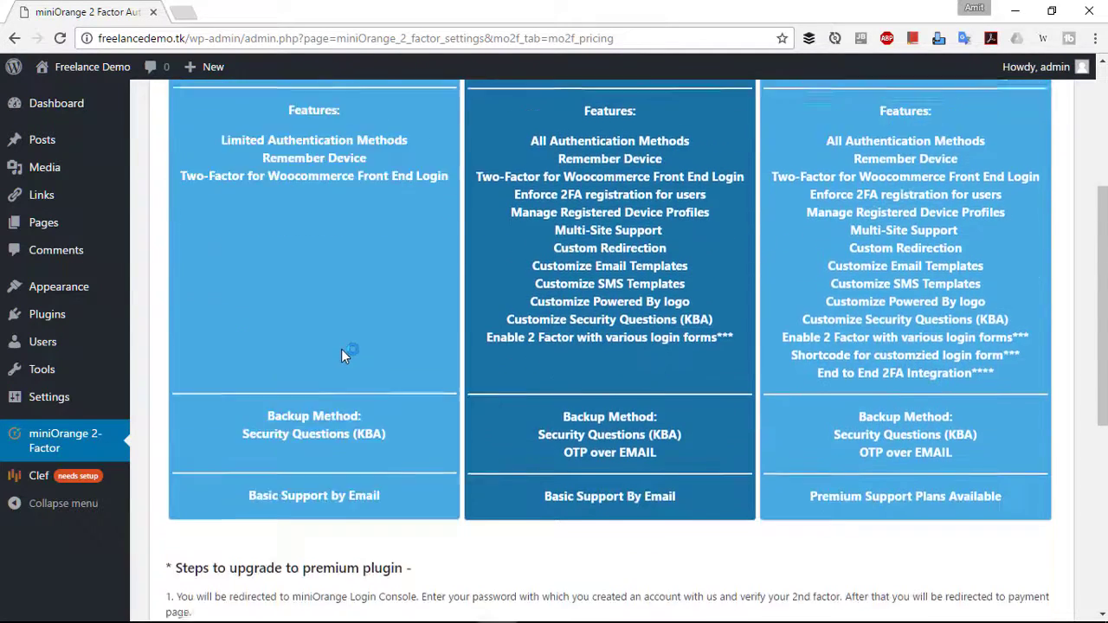
scroll(347, 346, "up", 10)
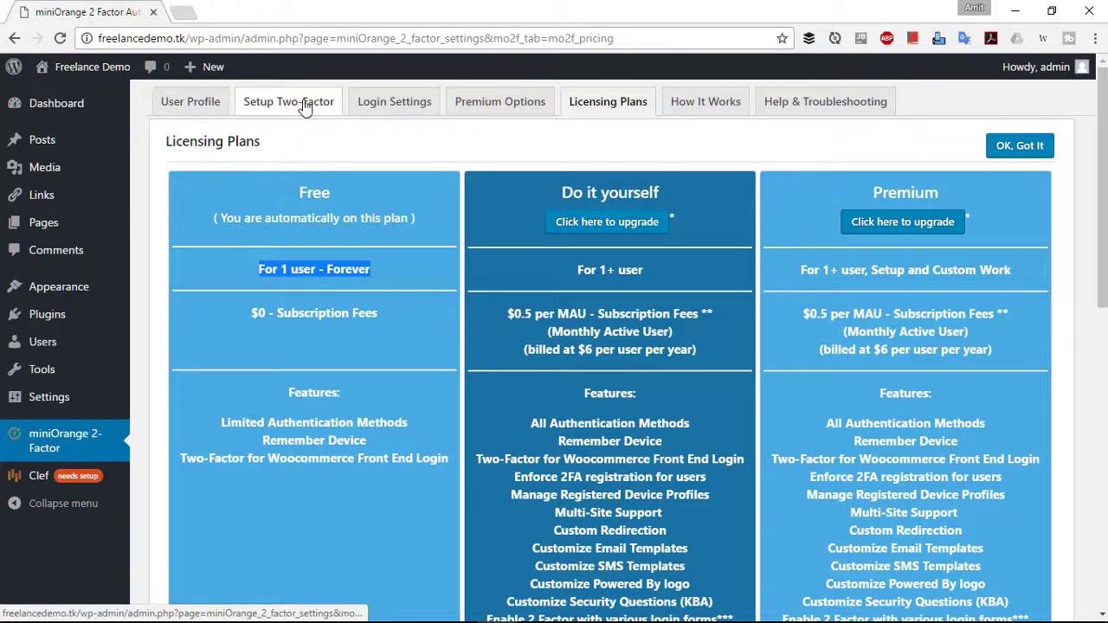
- Open Setup Two-Factor and browse the method cards to reach the KBA Security Questions form
left_click(274, 105)
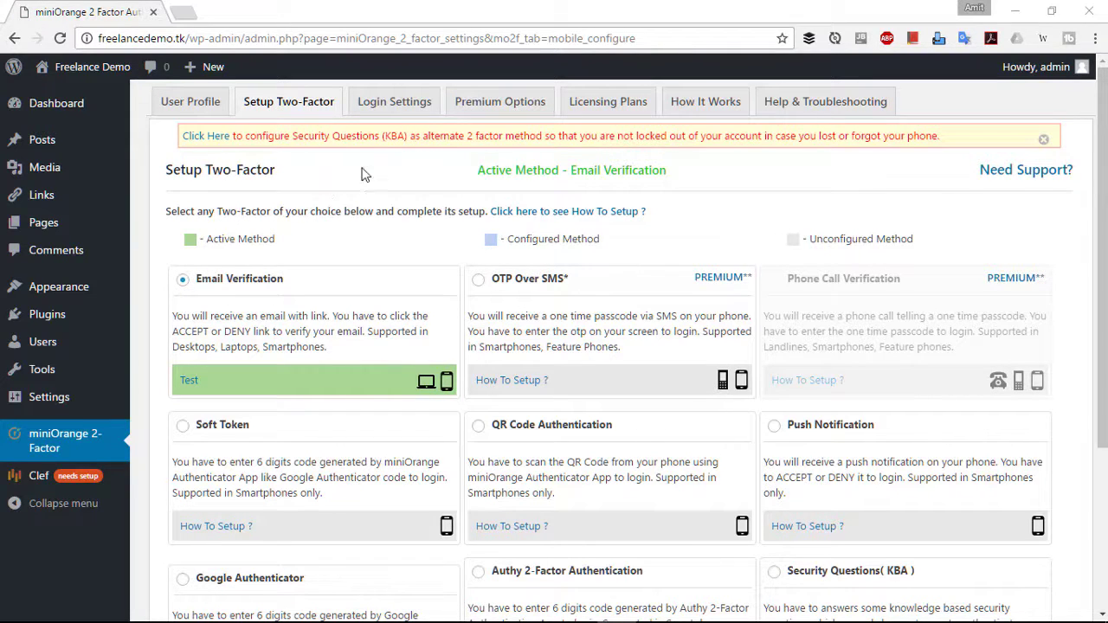
scroll(374, 317, "down", 1)
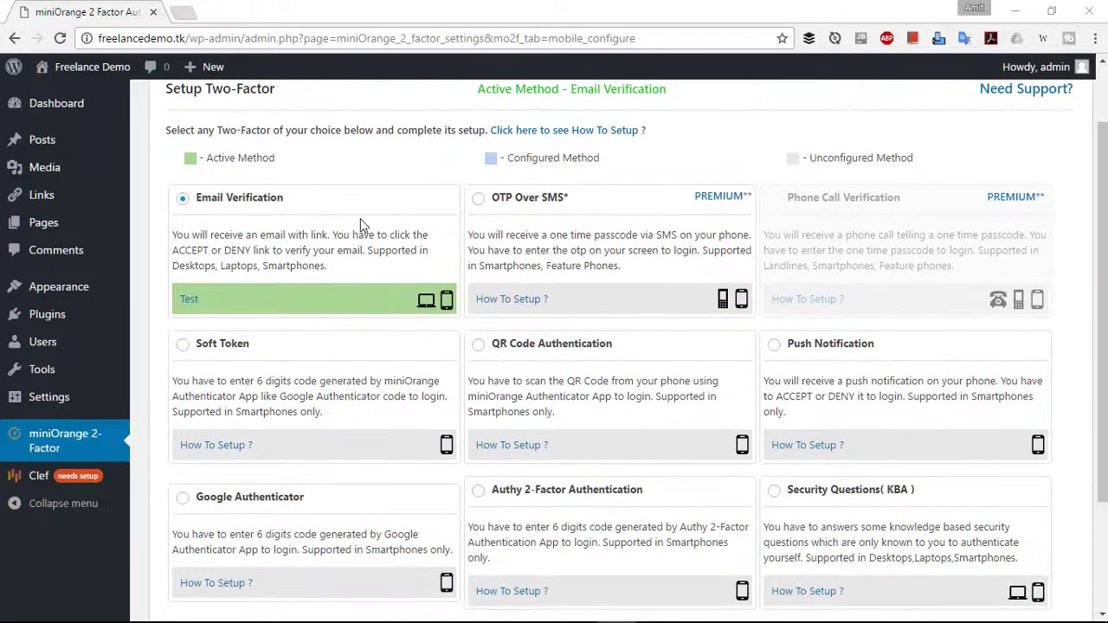
scroll(410, 338, "down", 1)
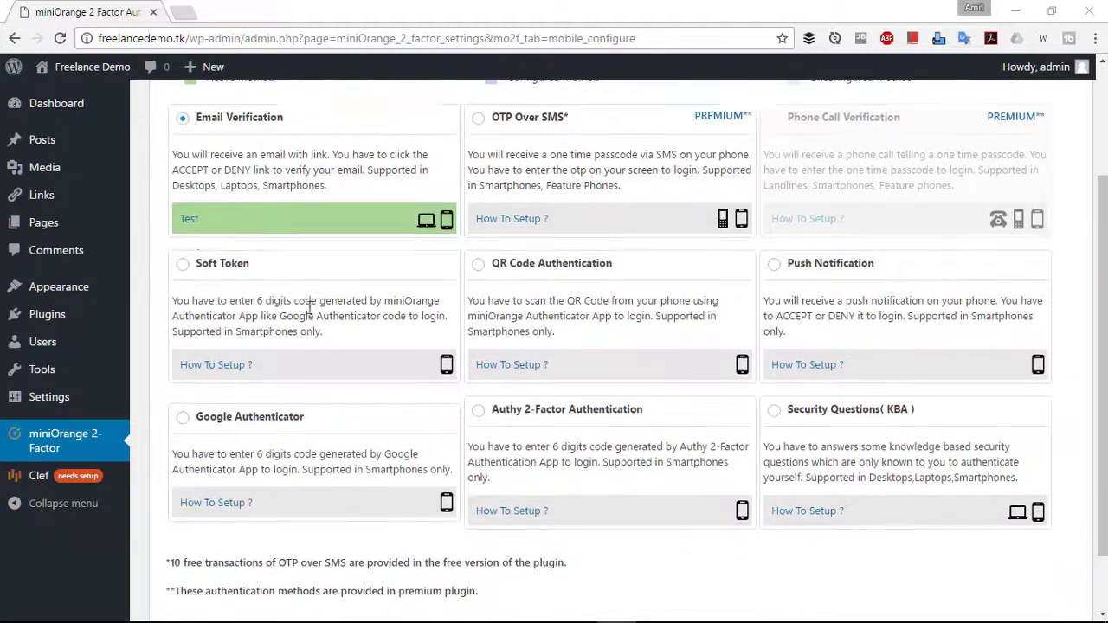
scroll(245, 172, "up", 1)
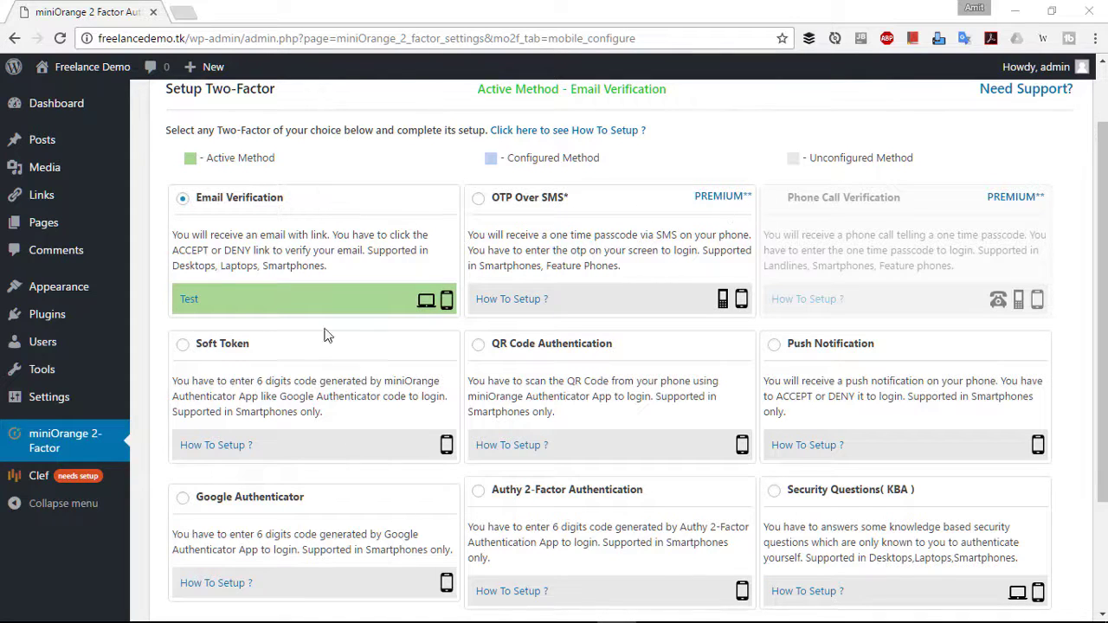
scroll(301, 364, "down", 1)
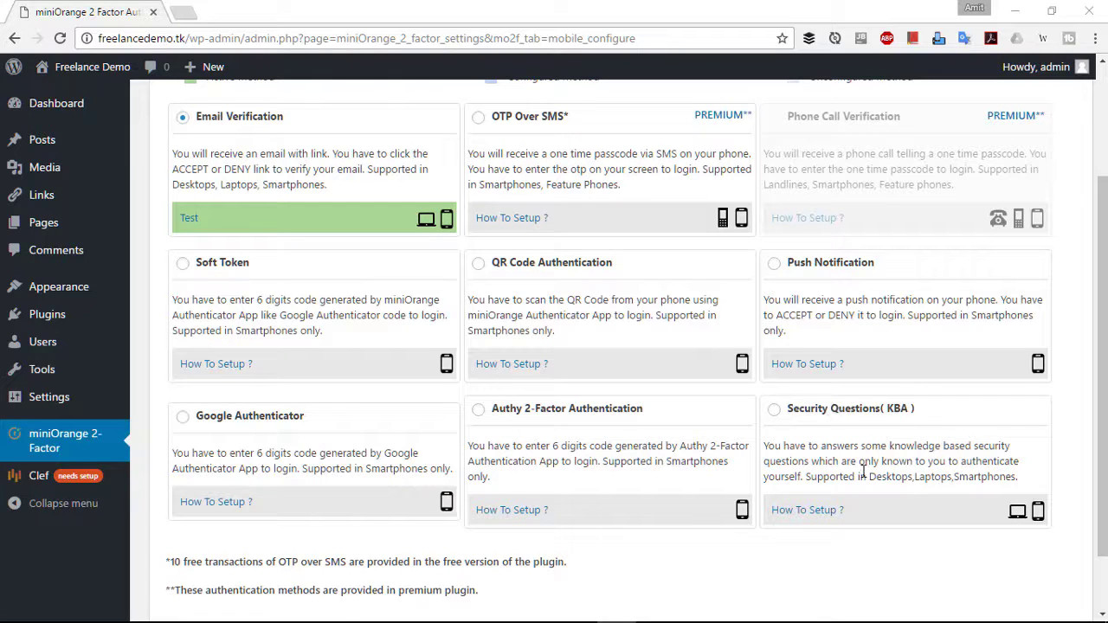
scroll(517, 388, "up", 3)
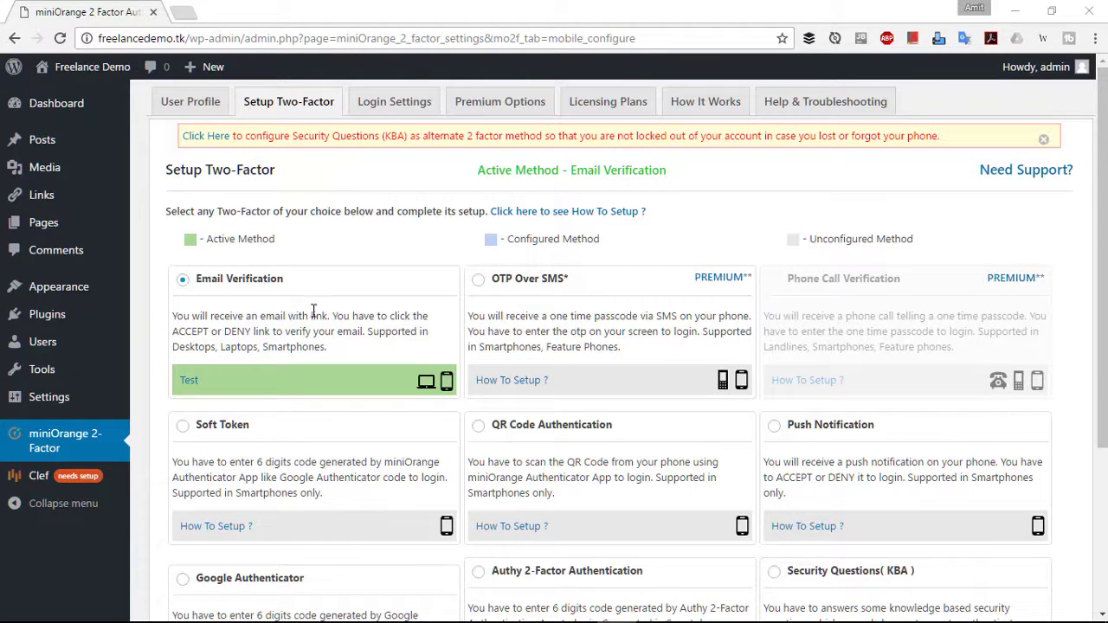
scroll(325, 312, "down", 2)
scroll(280, 345, "down", 1)
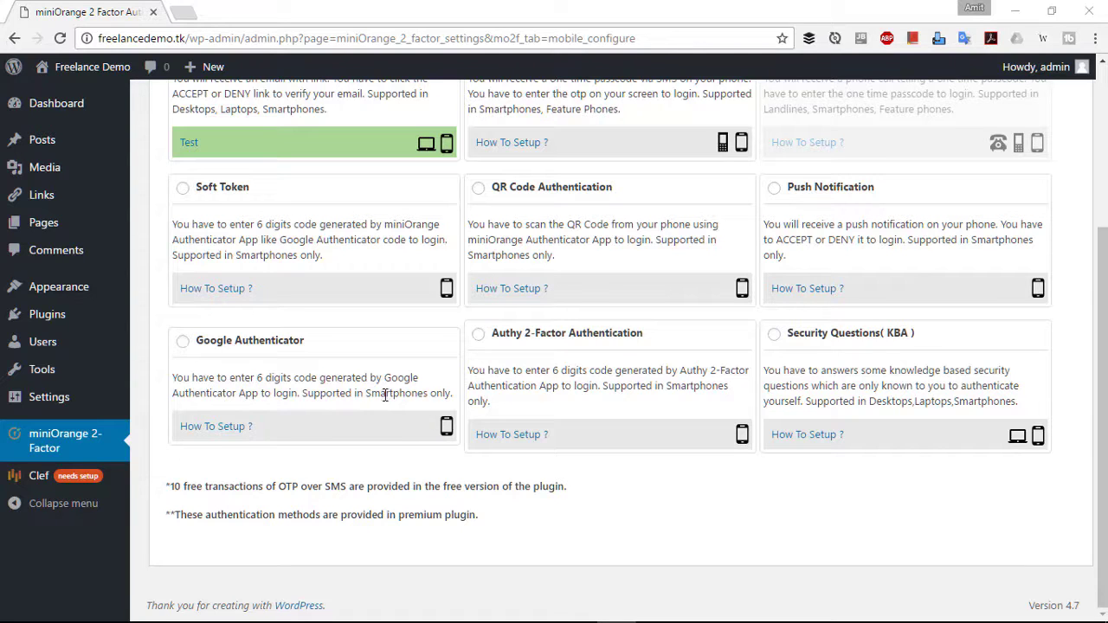
scroll(308, 371, "up", 1)
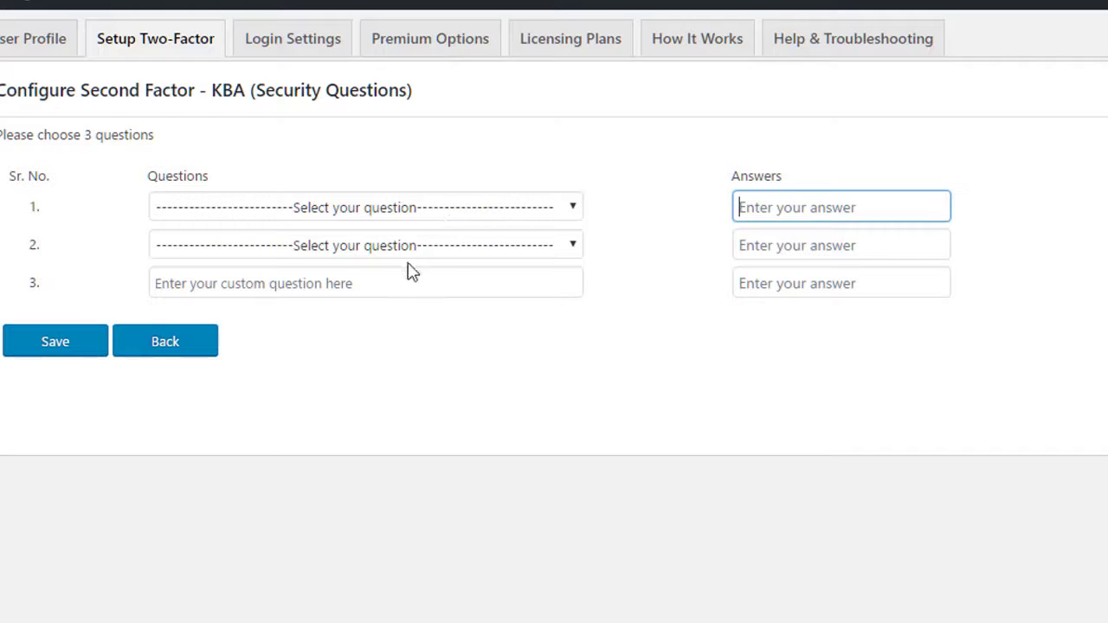
- Pick the spouse-city question for question 1 and 'What is your favourite sport?' for question 2
left_click(267, 284)
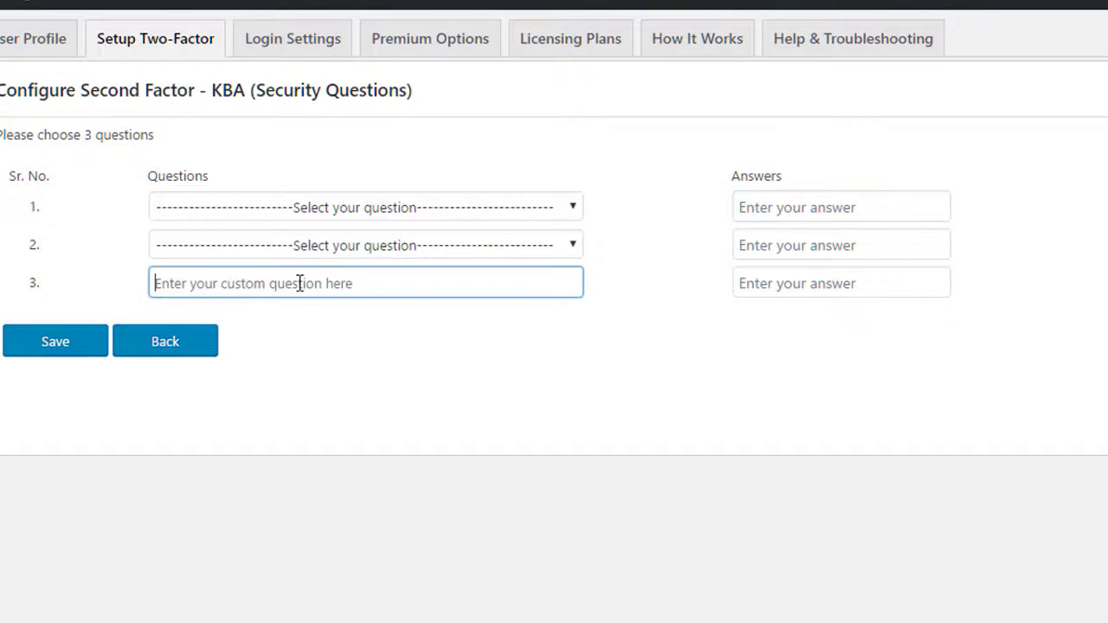
left_click(368, 212)
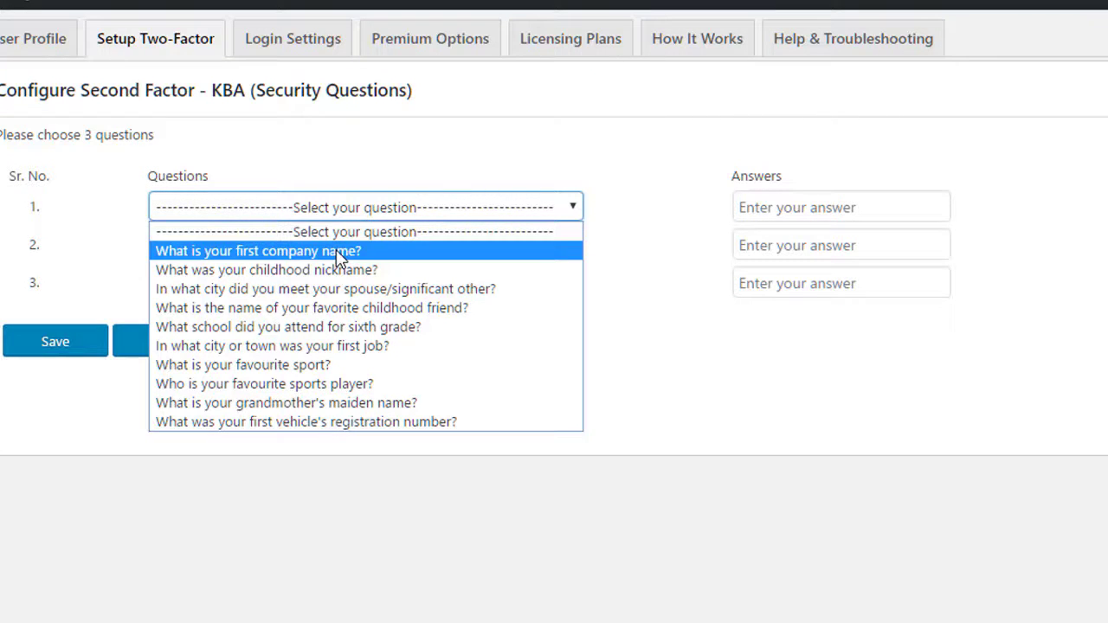
left_click(358, 289)
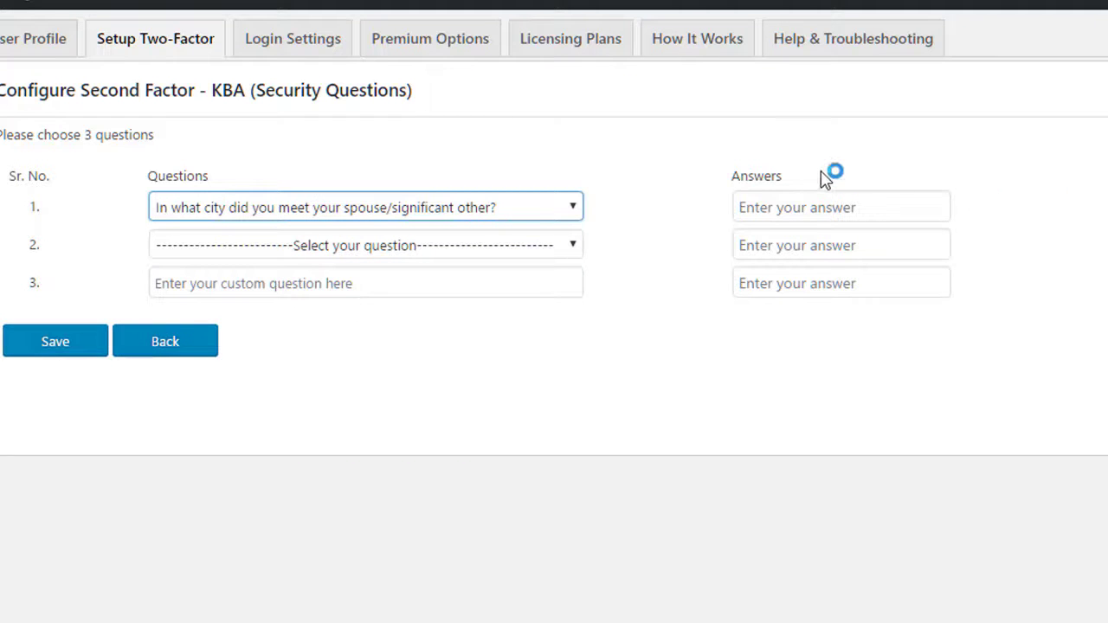
left_click(840, 207)
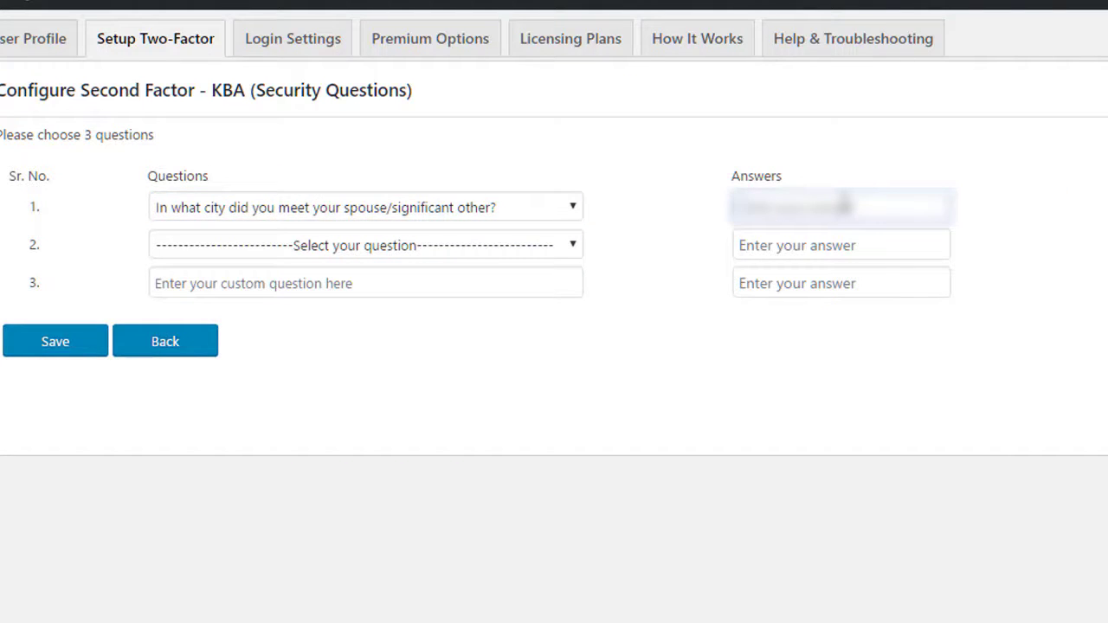
key("Tab")
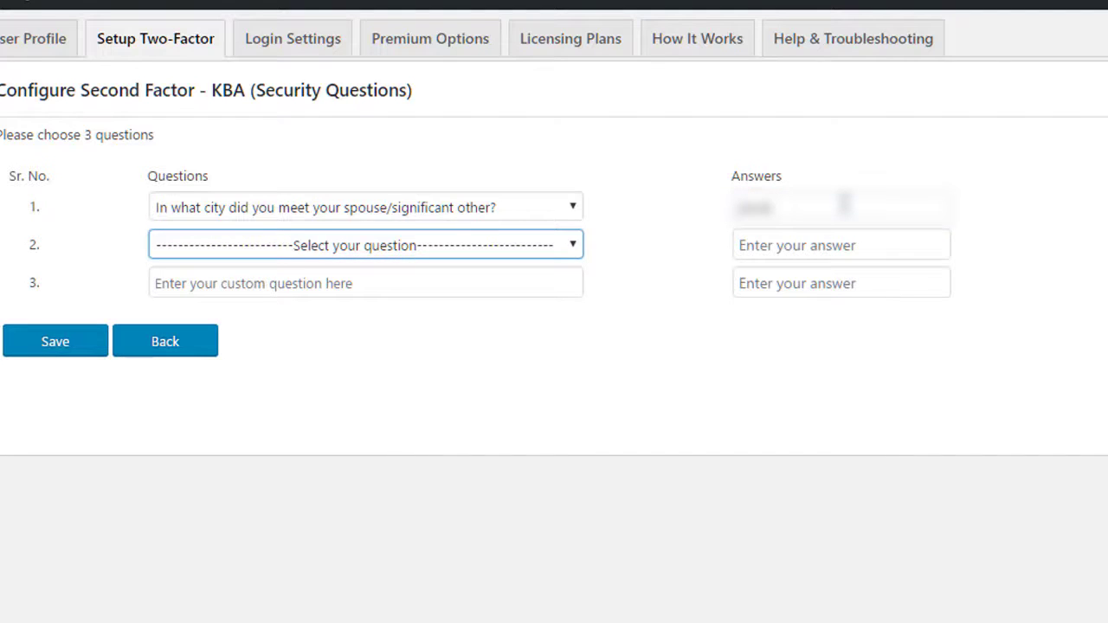
key("shift+Tab")
key("Tab")
left_click(487, 248)
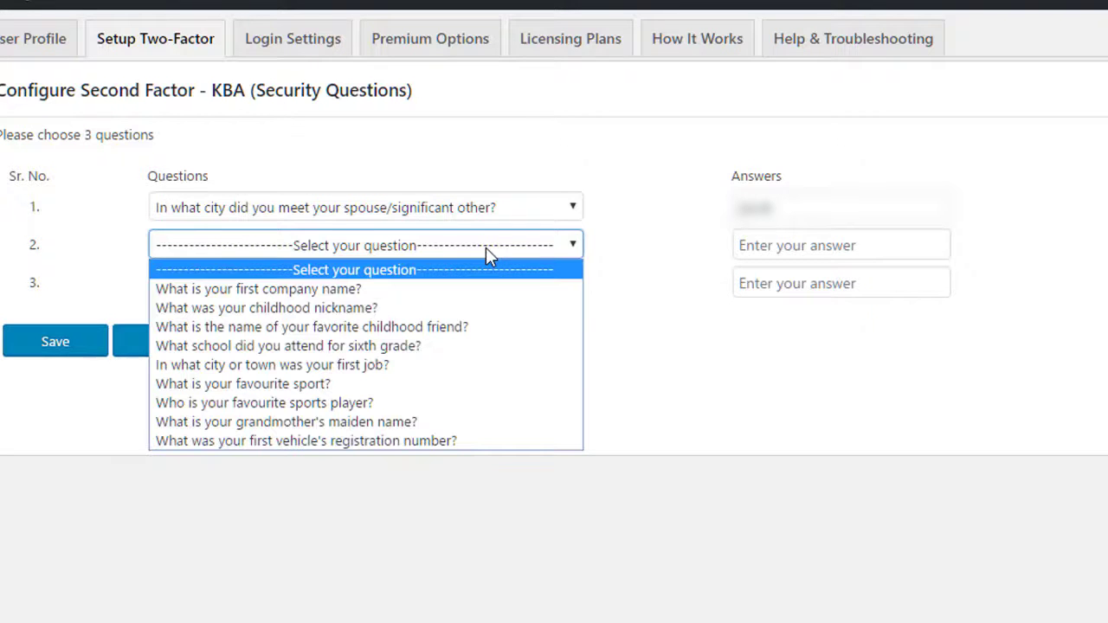
left_click(381, 384)
left_click(783, 251)
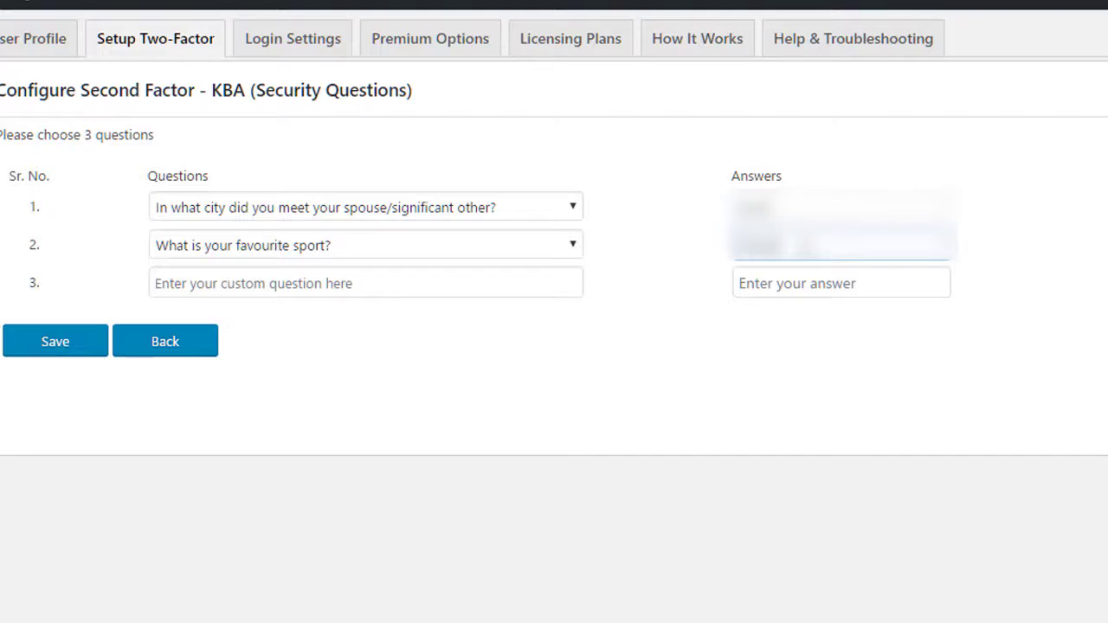
- Enter custom question 3 'How old your younger brother is?' with its answer and save
key("Tab")
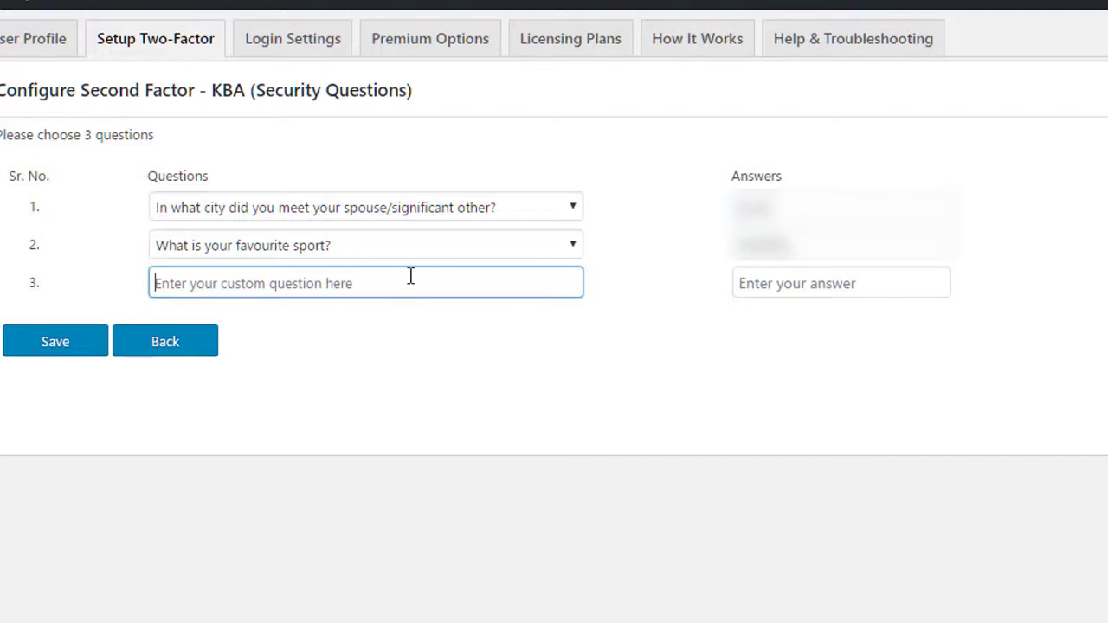
left_click(410, 275)
left_click(638, 252)
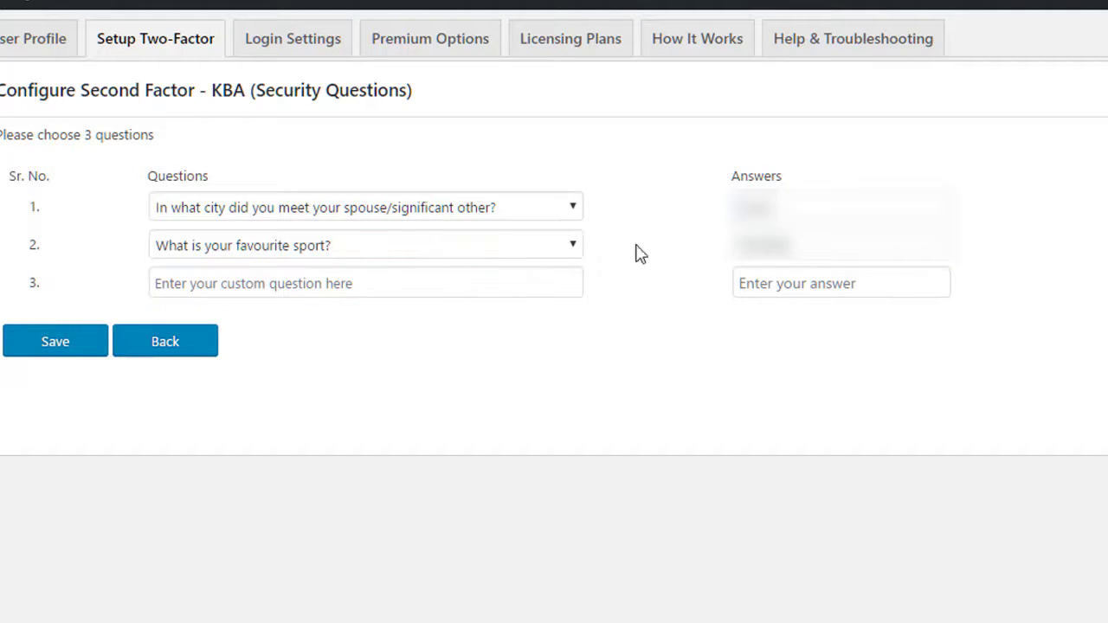
left_click(377, 283)
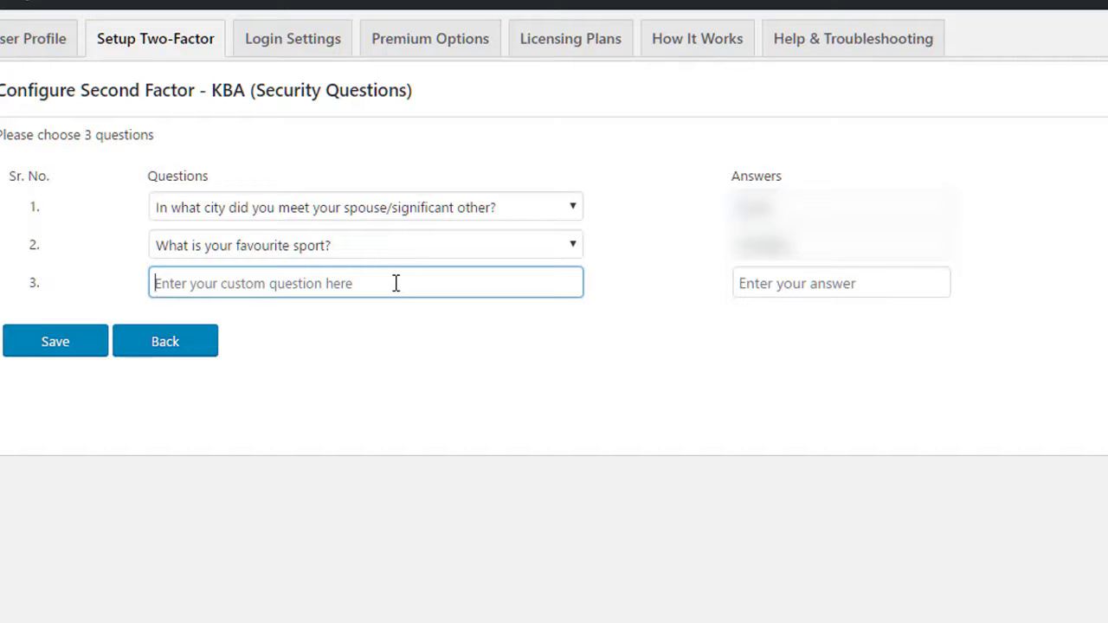
type("How o")
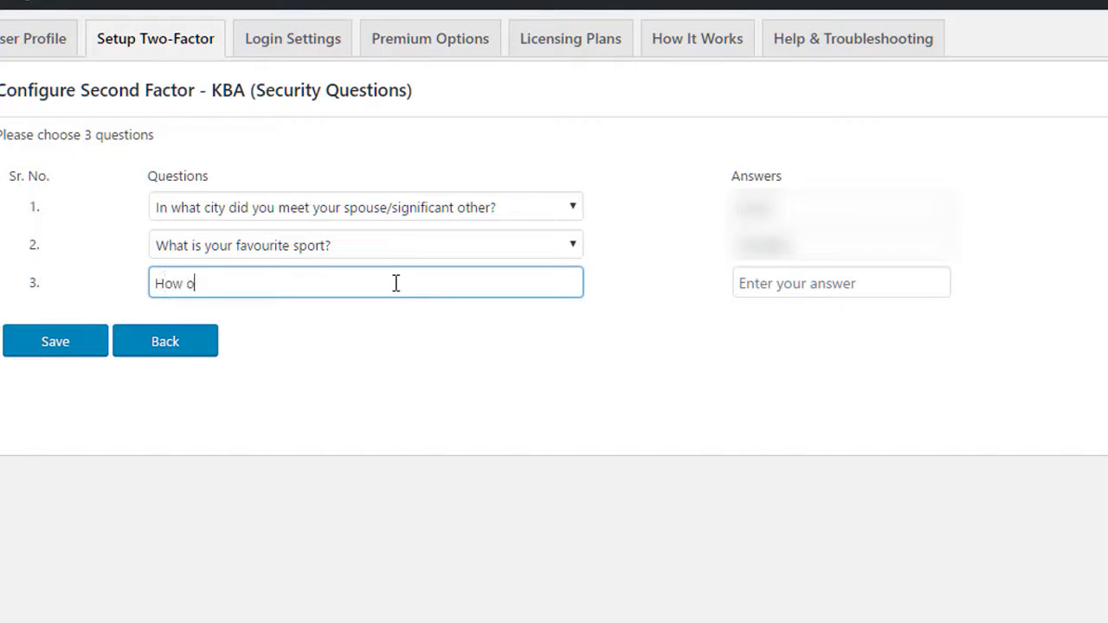
type("ld your younger borhte")
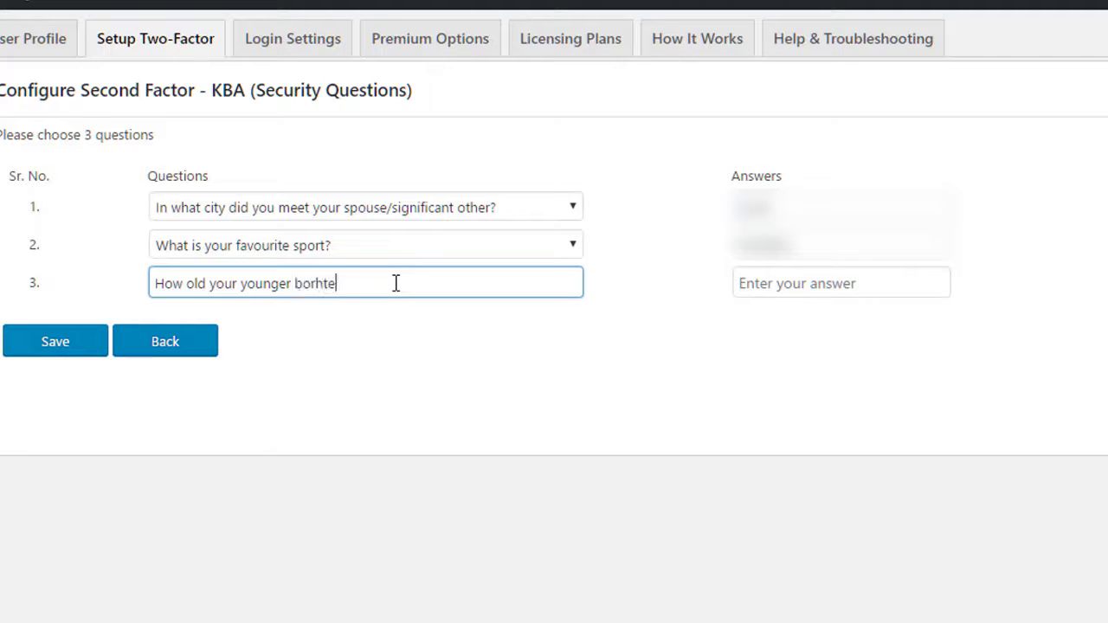
key("BackSpace")
key("BackSpace")
key("BackSpace")
key("BackSpace")
key("BackSpace")
type("rother is?")
key("Tab")
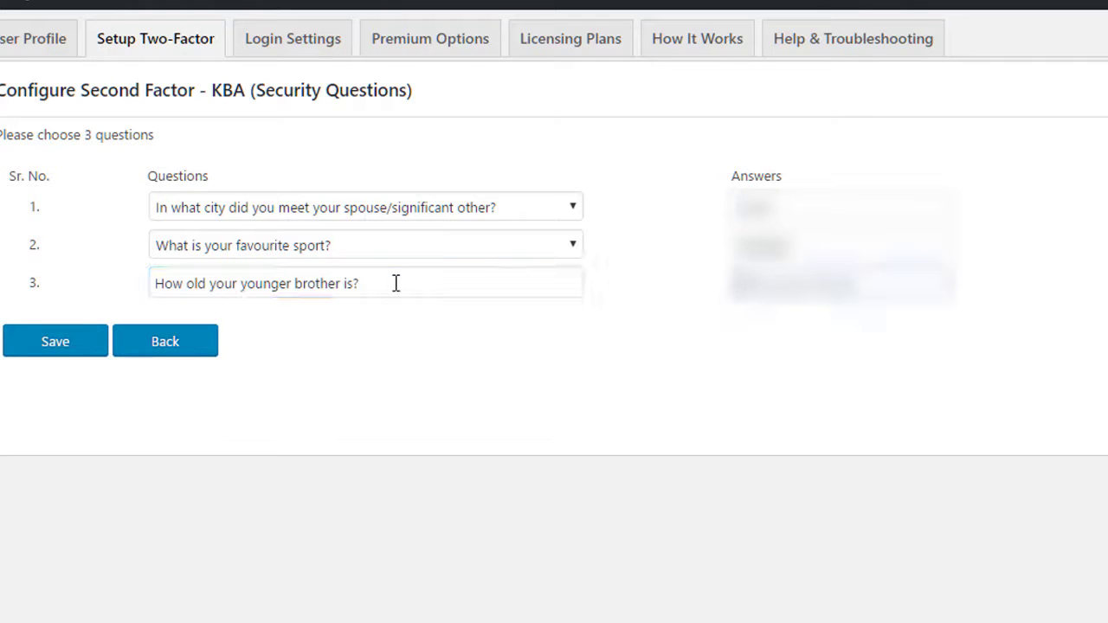
key("BackSpace")
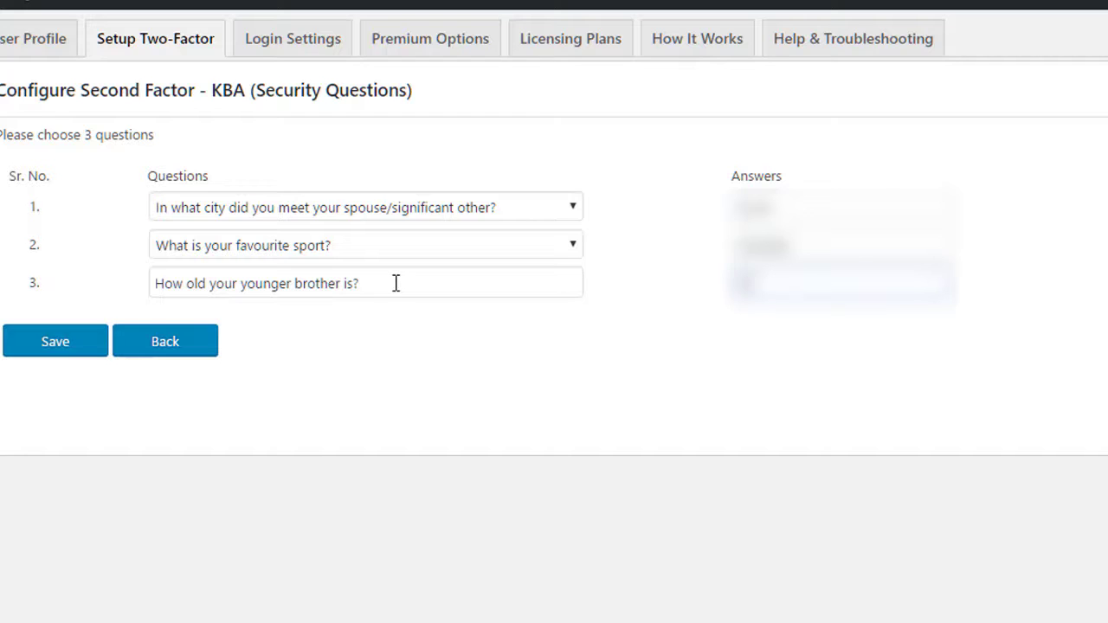
left_click(58, 347)
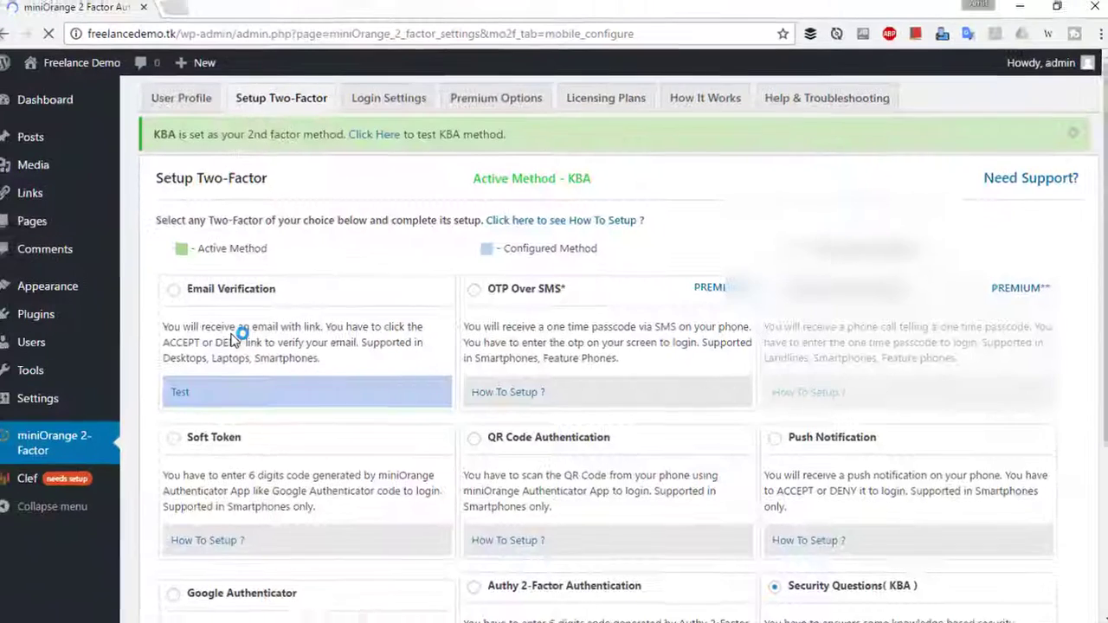
- Switch the active miniOrange method to Email Verification on the Setup Two-Factor page
scroll(673, 369, "down", 1)
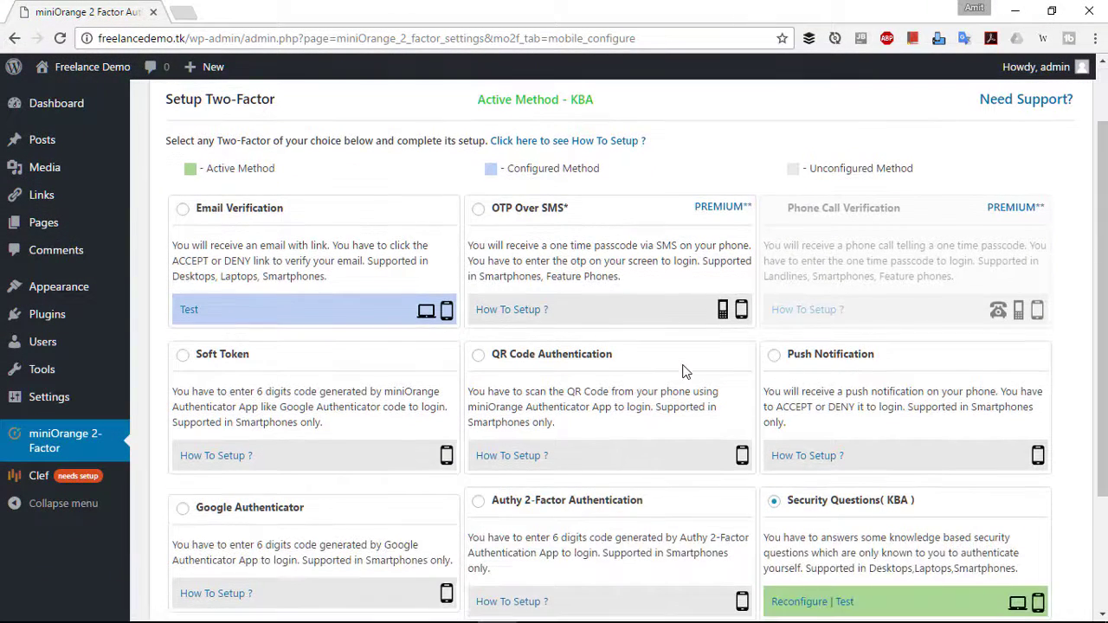
scroll(684, 371, "down", 2)
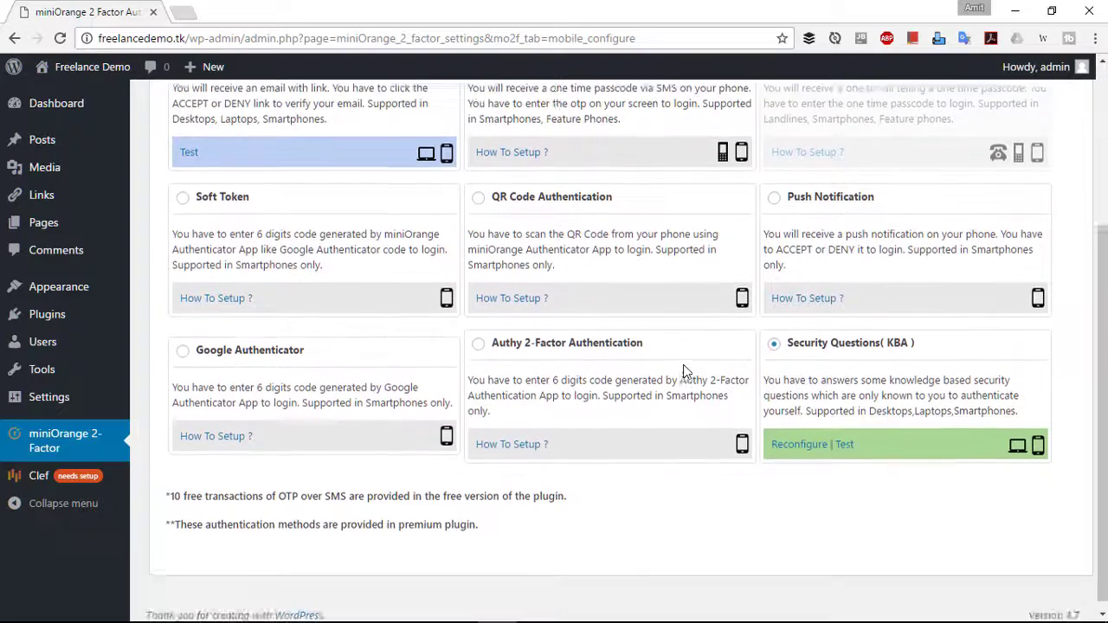
scroll(514, 351, "up", 3)
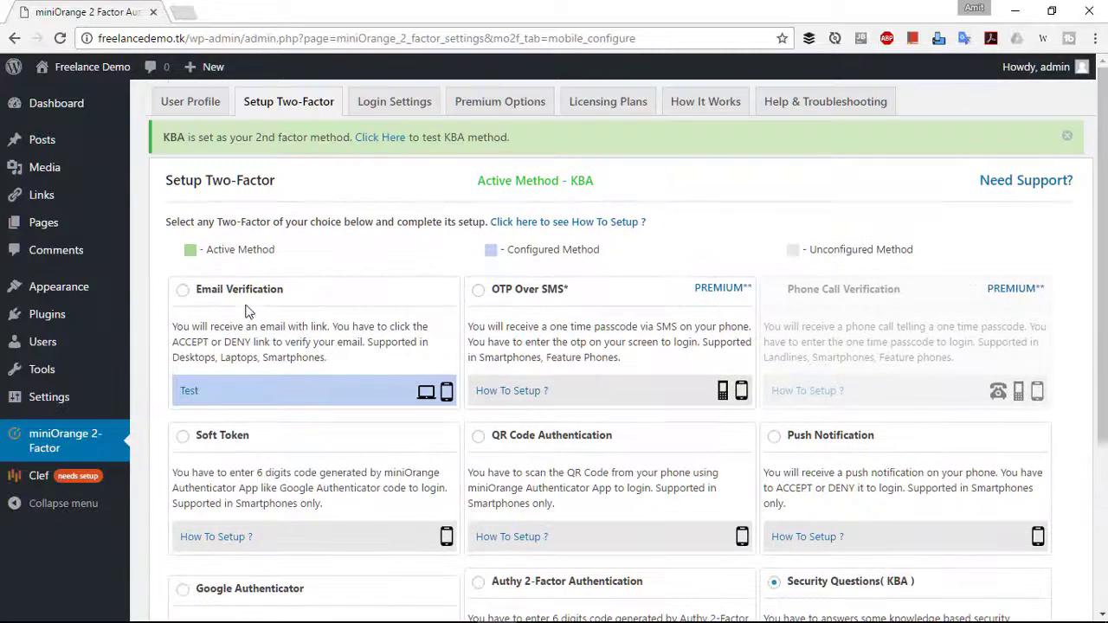
left_click(183, 291)
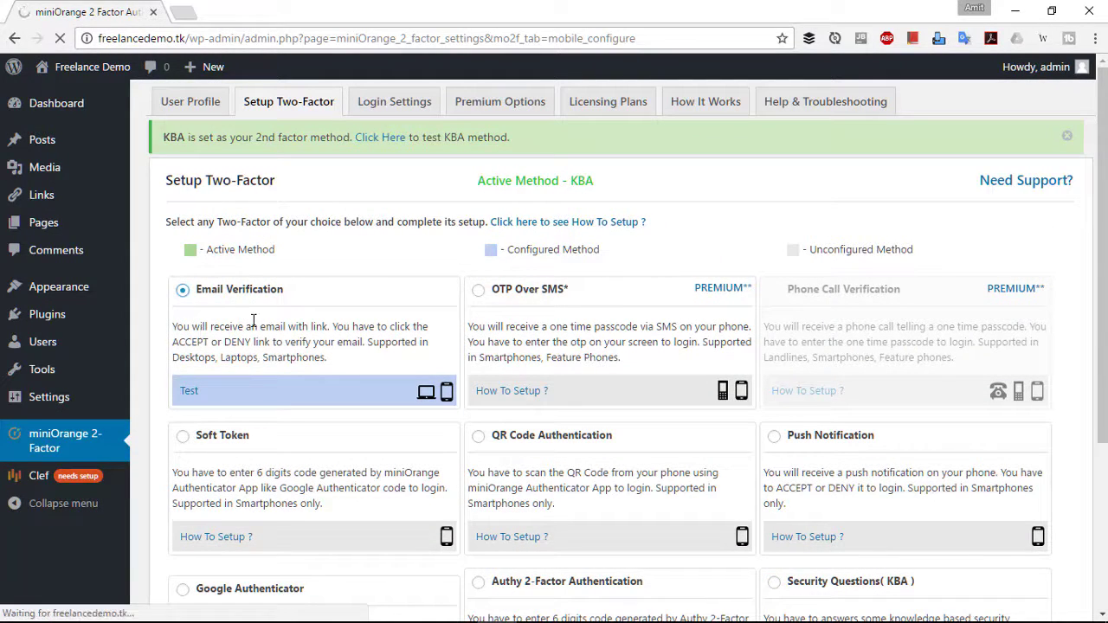
scroll(309, 322, "down", 3)
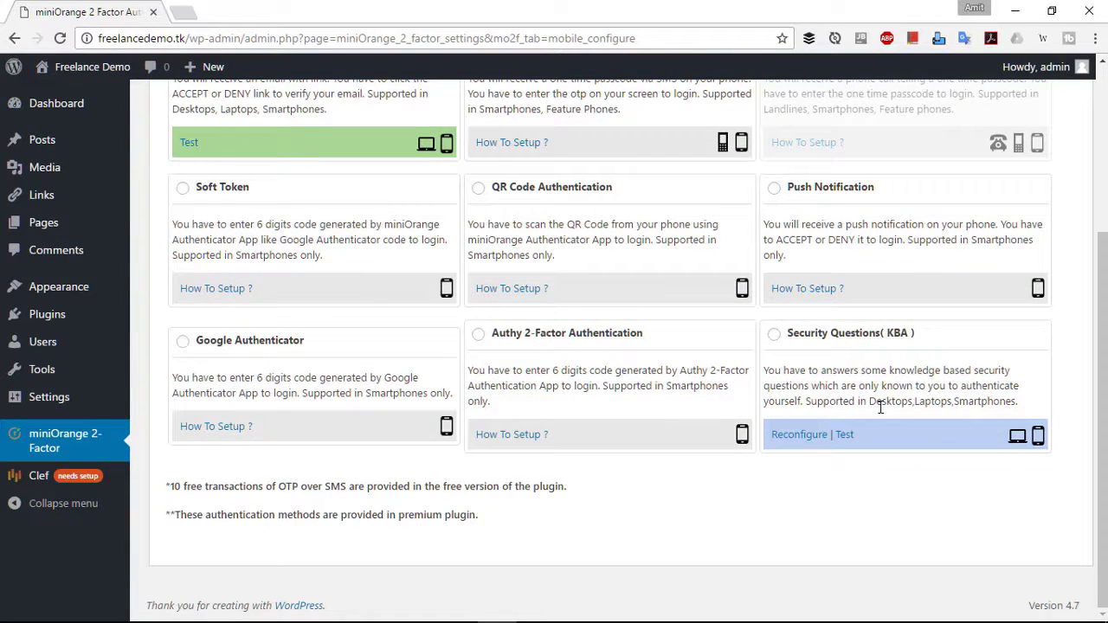
- Test the Security Questions, answering the favourite-sport and younger-brother-age questions, then validate the answers
left_click(847, 437)
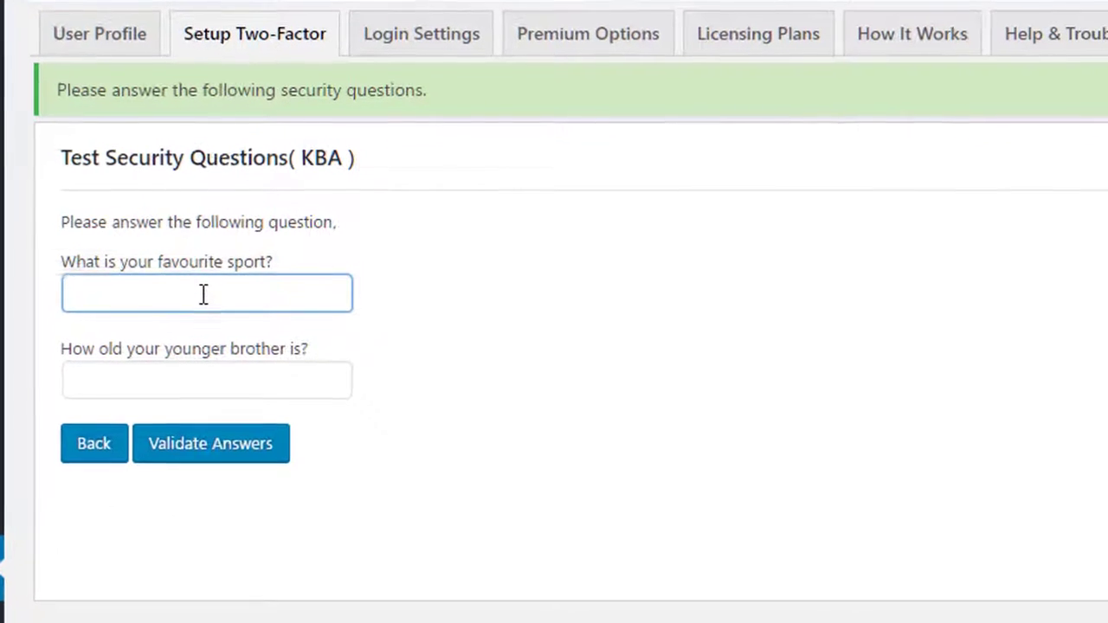
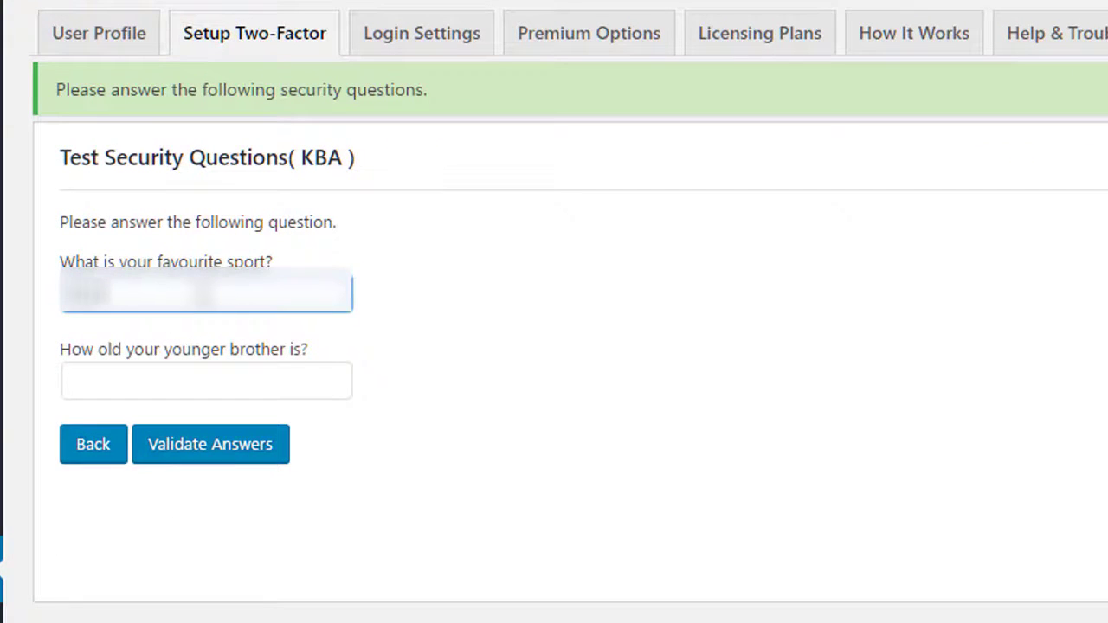
left_click(206, 381)
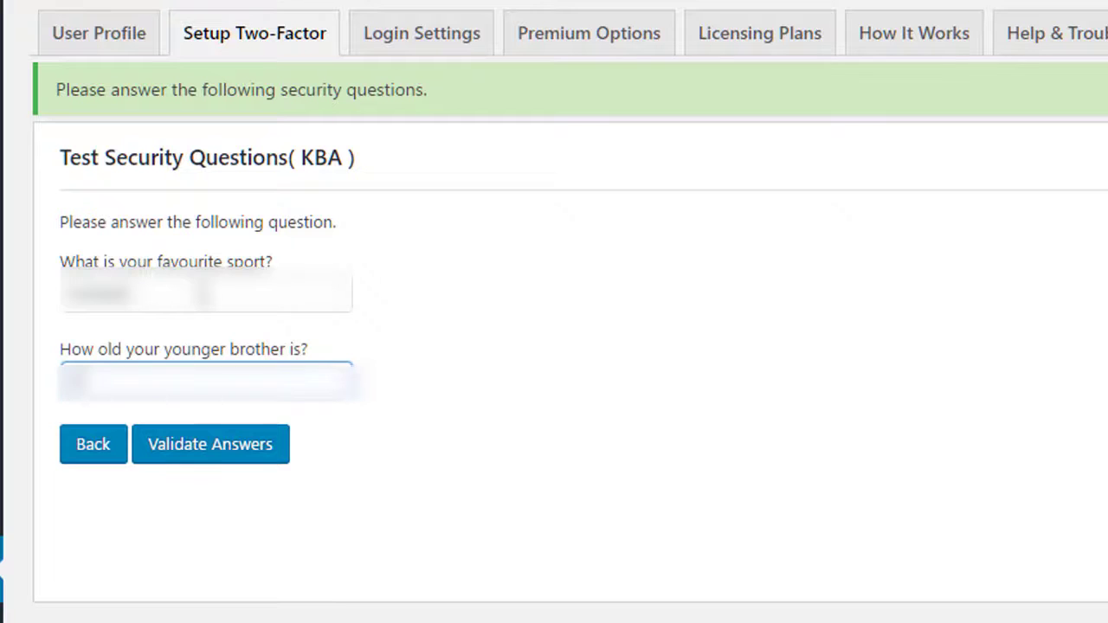
left_click(346, 293)
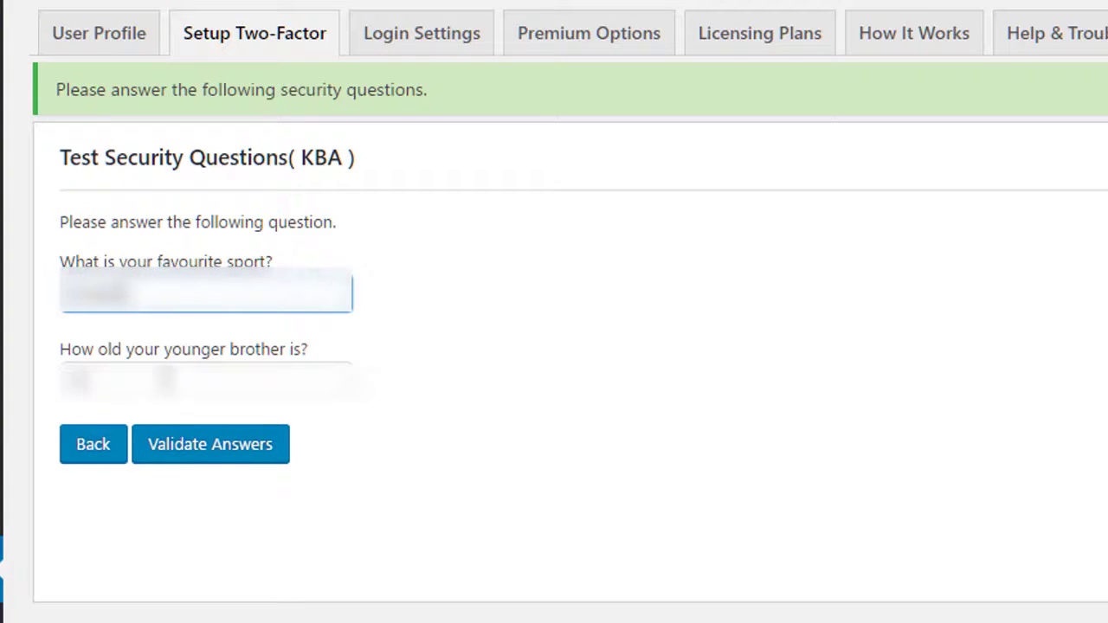
left_click(243, 454)
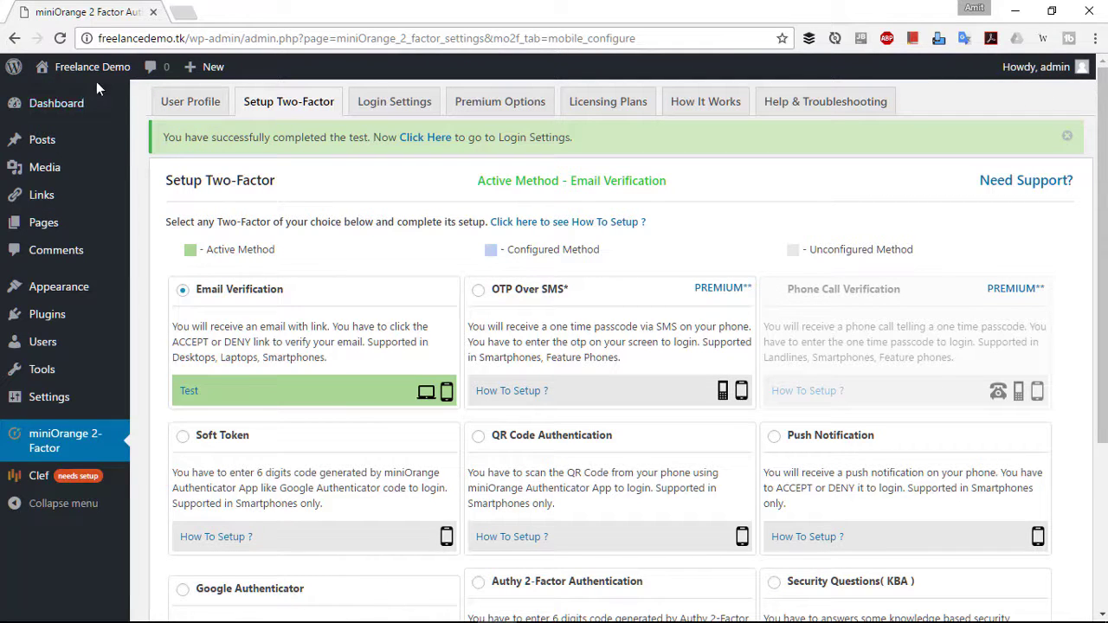
- Log out of the WordPress admin area from the Howdy, admin account menu
mouse_move(99, 82)
mouse_move(1089, 70)
left_click(988, 144)
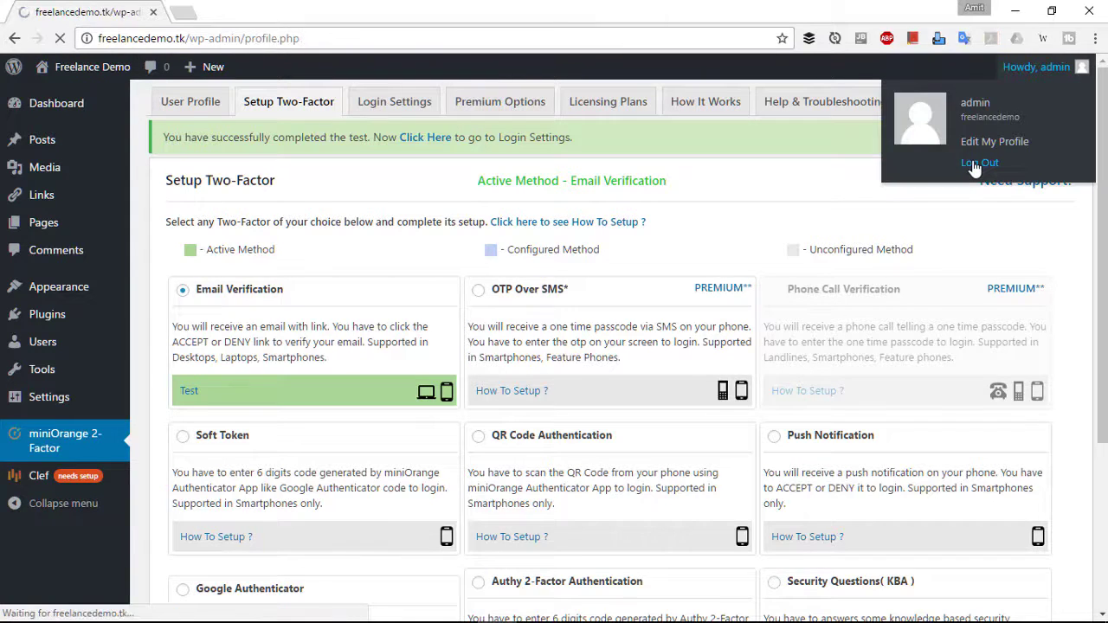
left_click(987, 163)
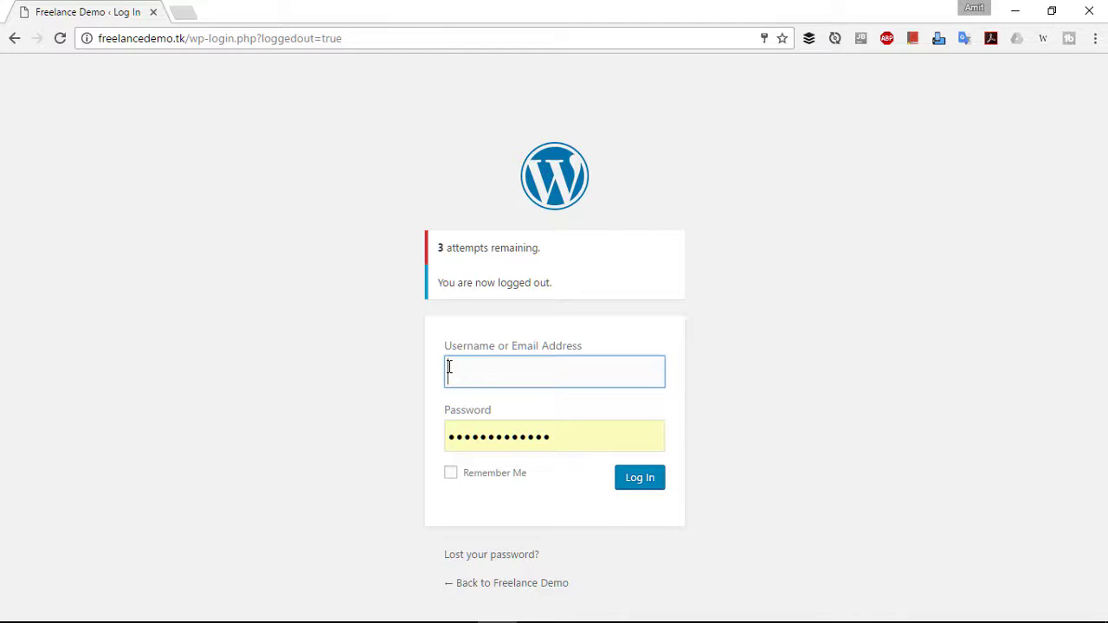
- Sign back in with the saved admin username and password autofilled
type("free")
key("Down")
key("Return")
key("Tab")
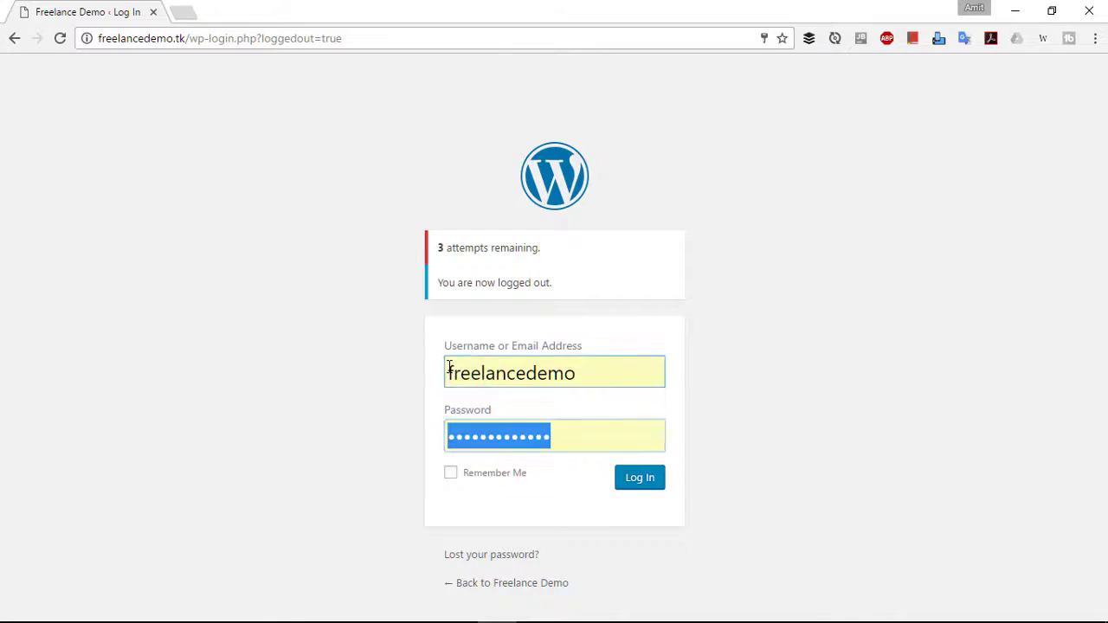
left_click(584, 431)
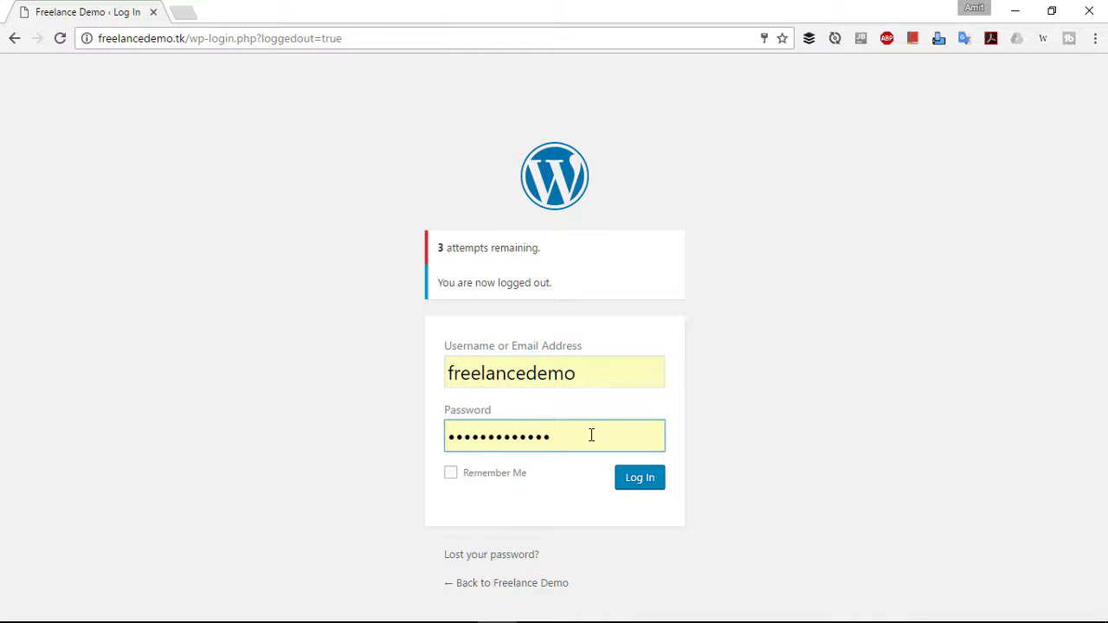
left_click(646, 481)
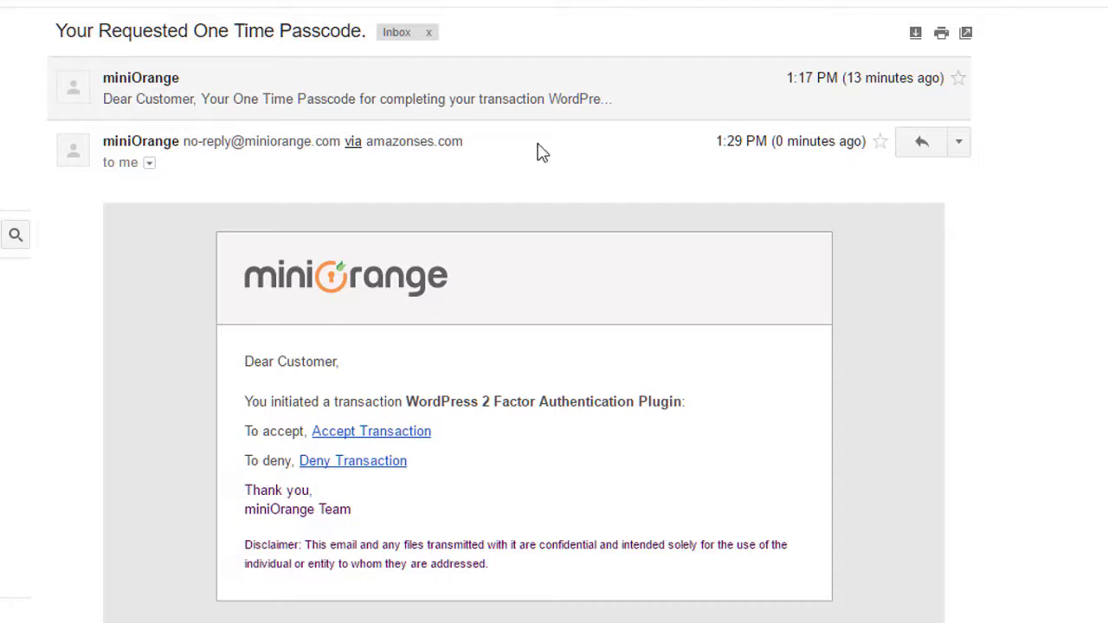
- Follow the Accept Transaction link in the miniOrange approval email
scroll(572, 424, "down", 2)
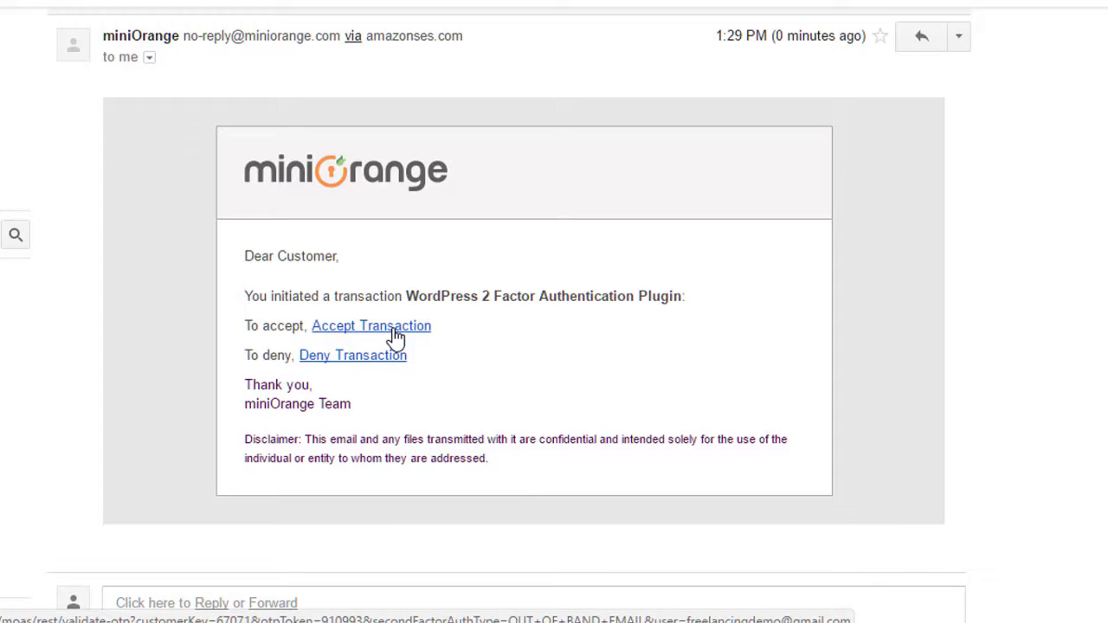
left_click(396, 328)
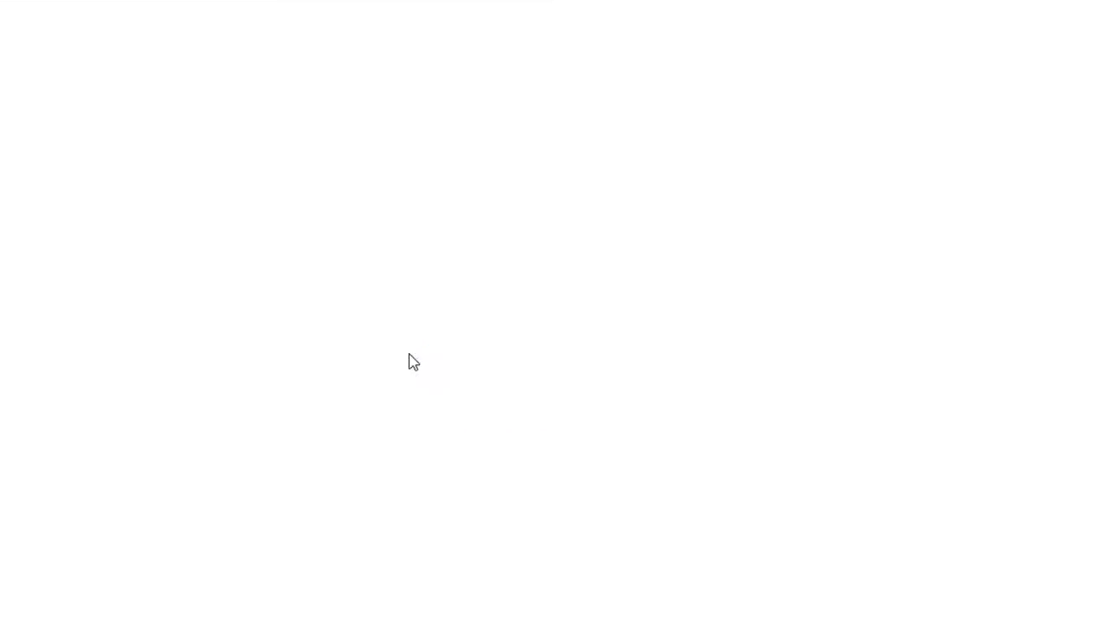
left_click(86, 12)
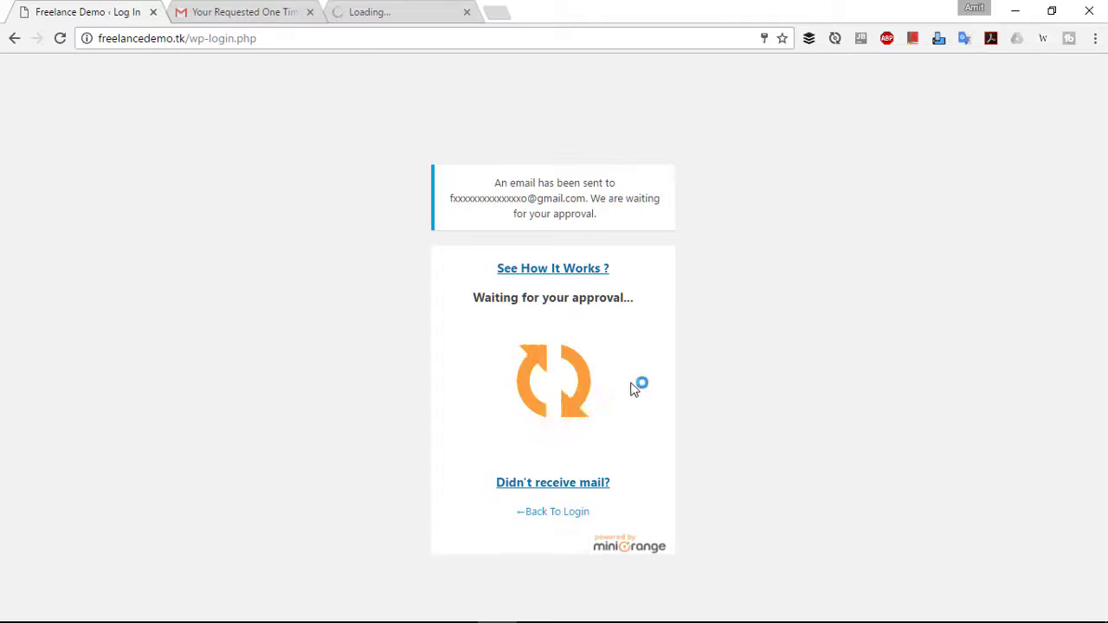
- Confirm the Transaction Completed page, then return to the WordPress login tab awaiting approval
left_click(368, 9)
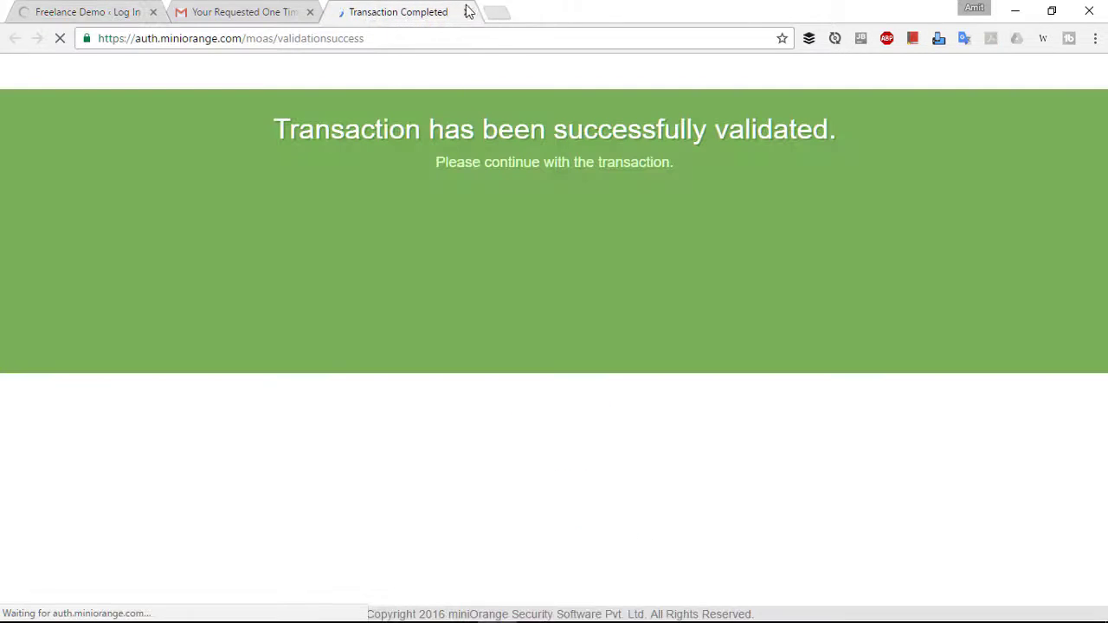
left_click(69, 11)
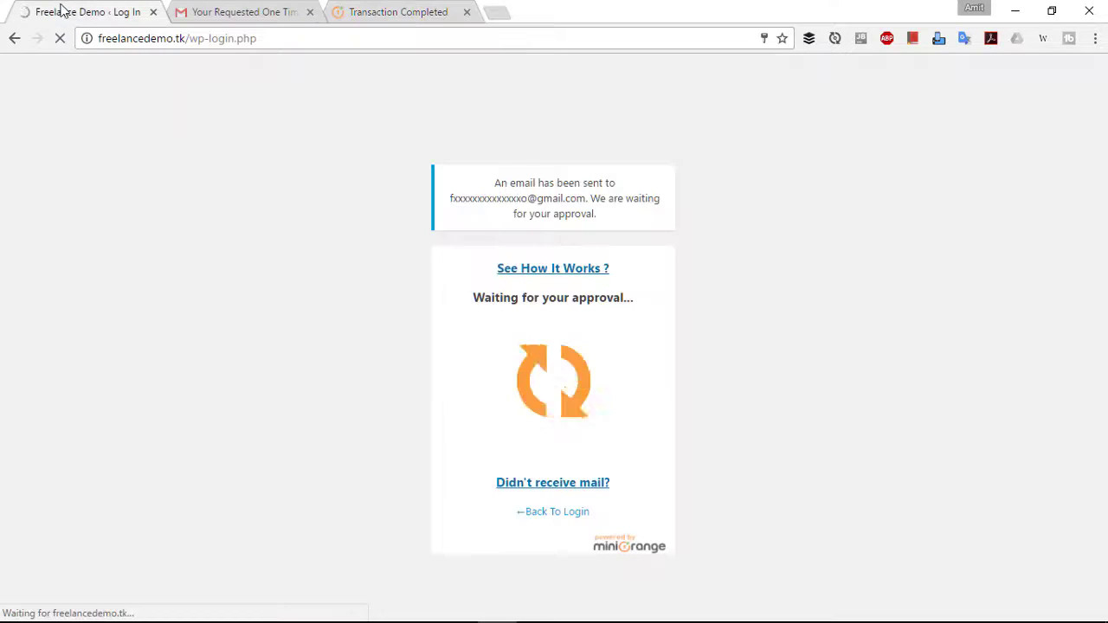